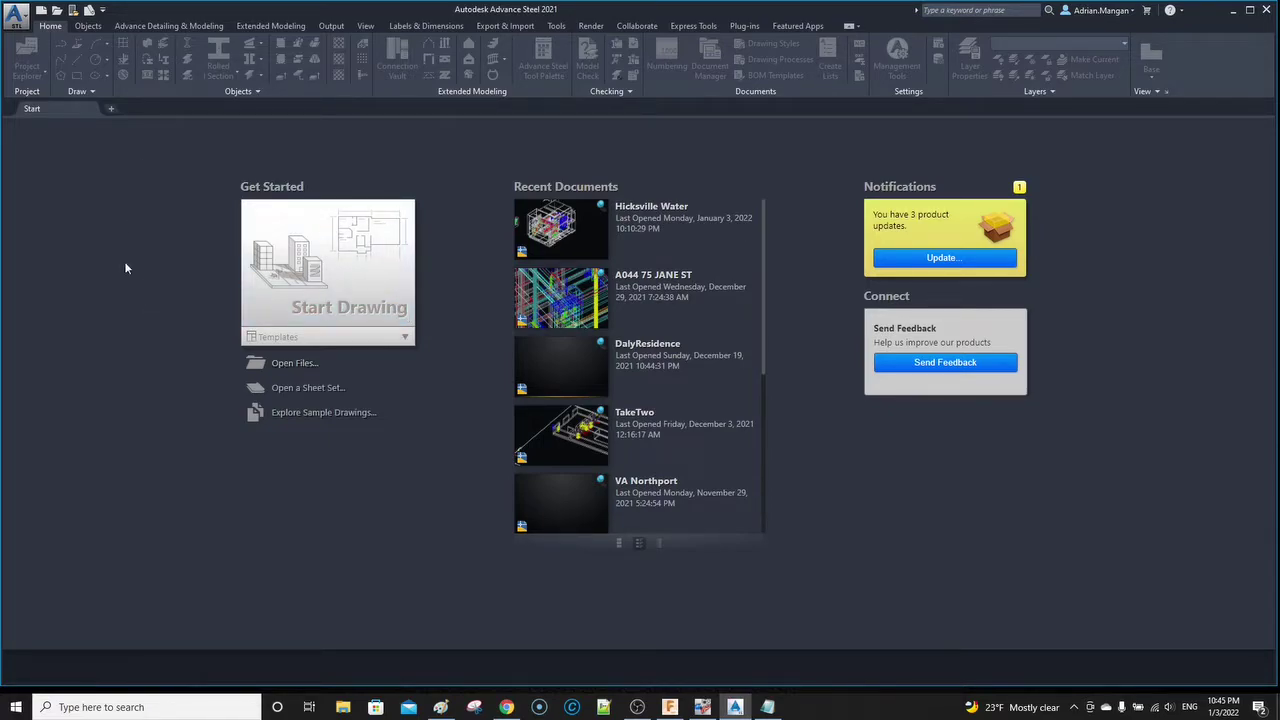
- Begin a new drawing, Drawing3, by picking ASTemplate.dwt from the Start page Templates list
{"action": "left_click", "coordinate": [17, 17]}
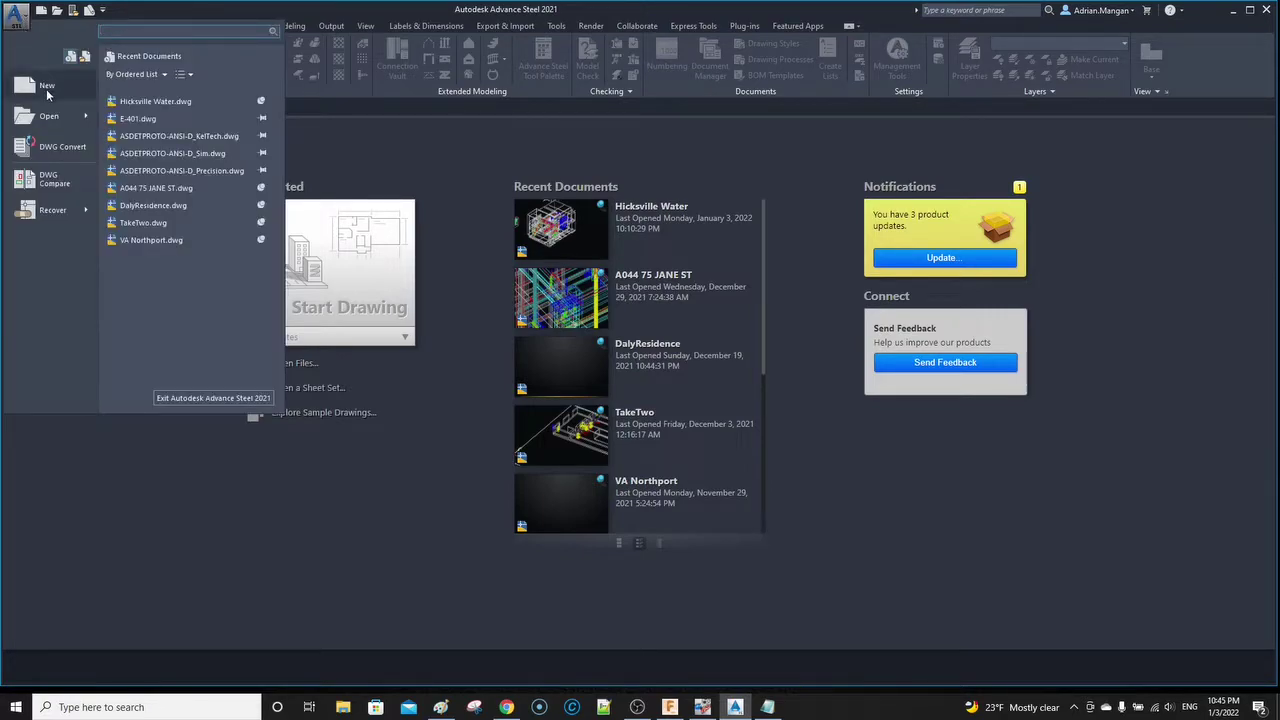
{"action": "mouse_move", "coordinate": [50, 118]}
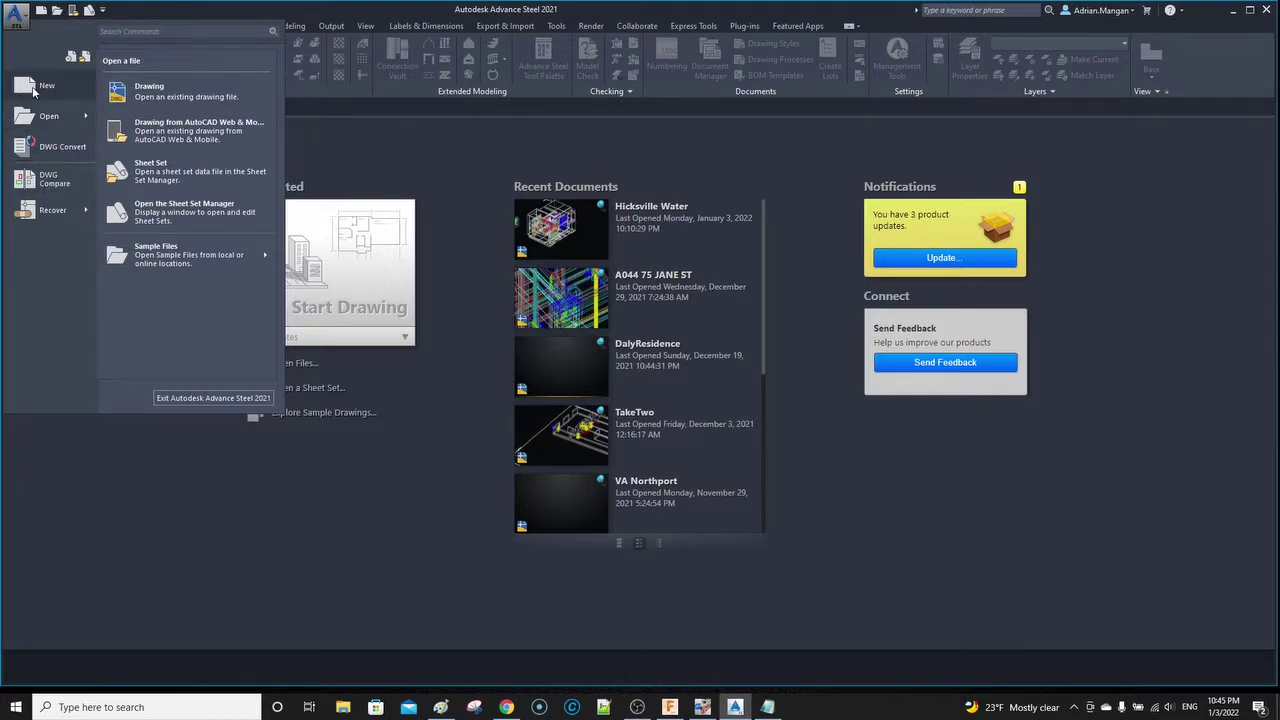
{"action": "left_click", "coordinate": [109, 501]}
{"action": "left_click", "coordinate": [356, 340]}
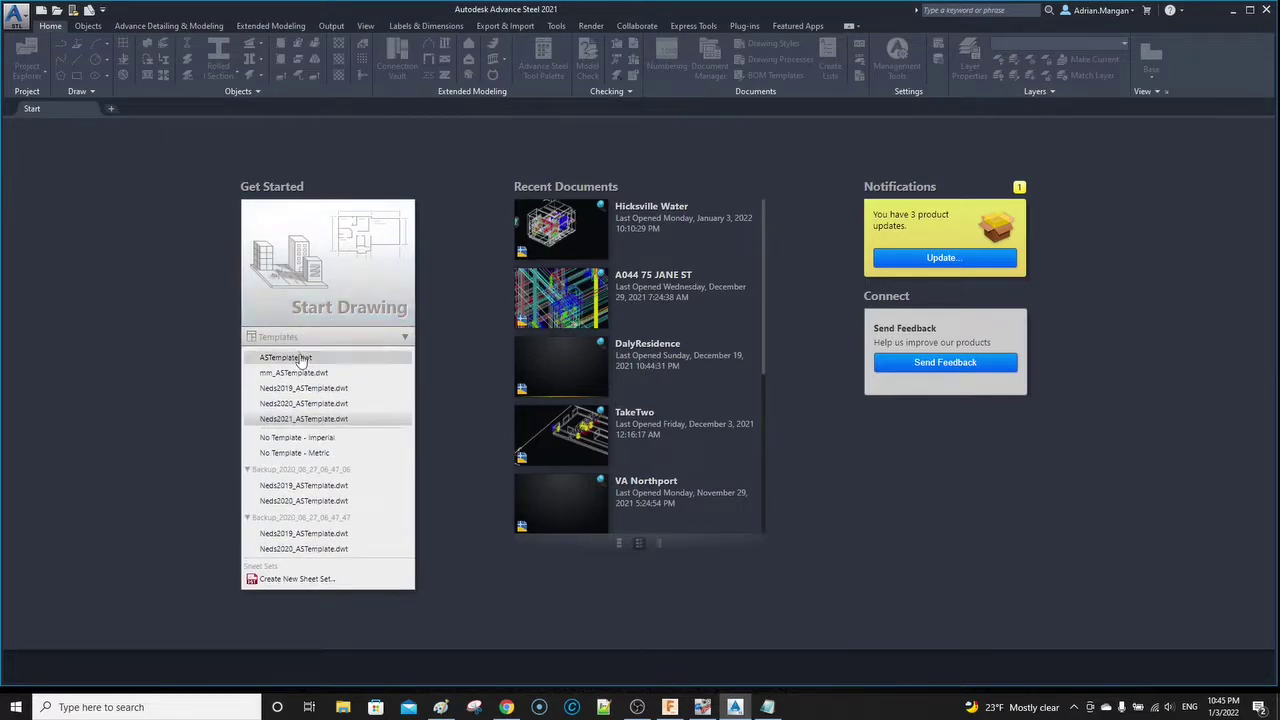
{"action": "left_click", "coordinate": [299, 446]}
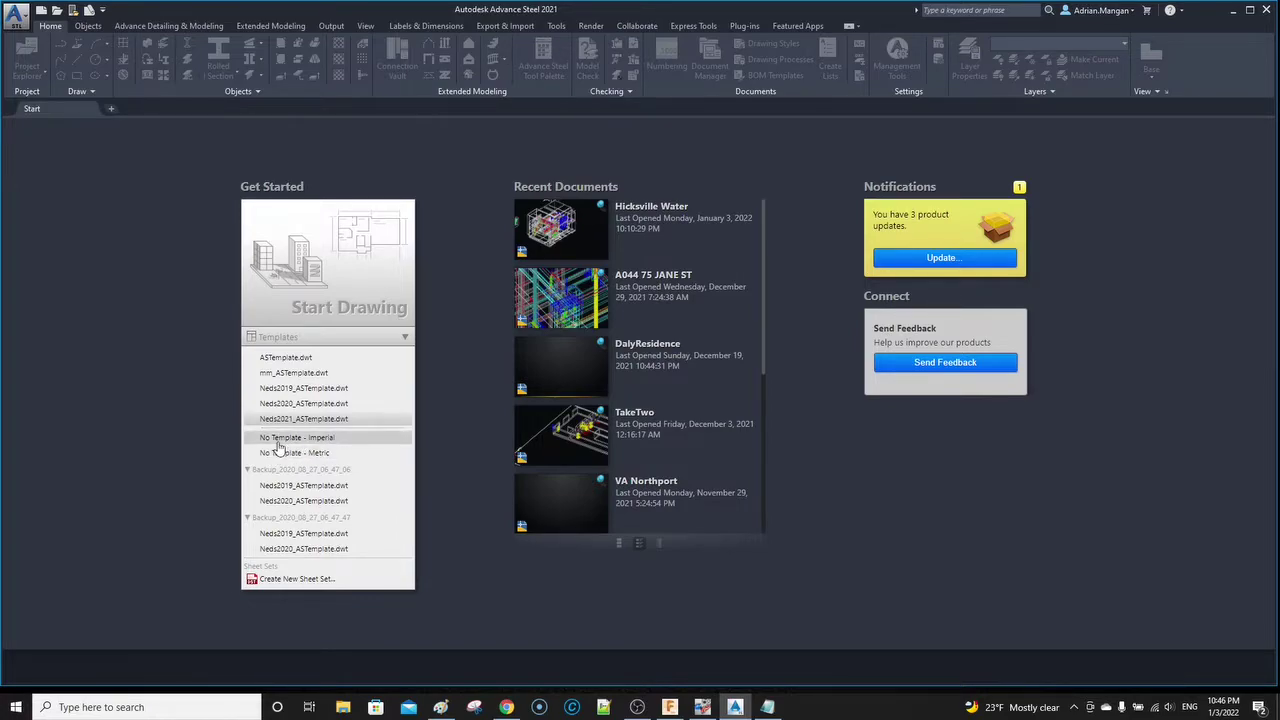
{"action": "left_click", "coordinate": [298, 359]}
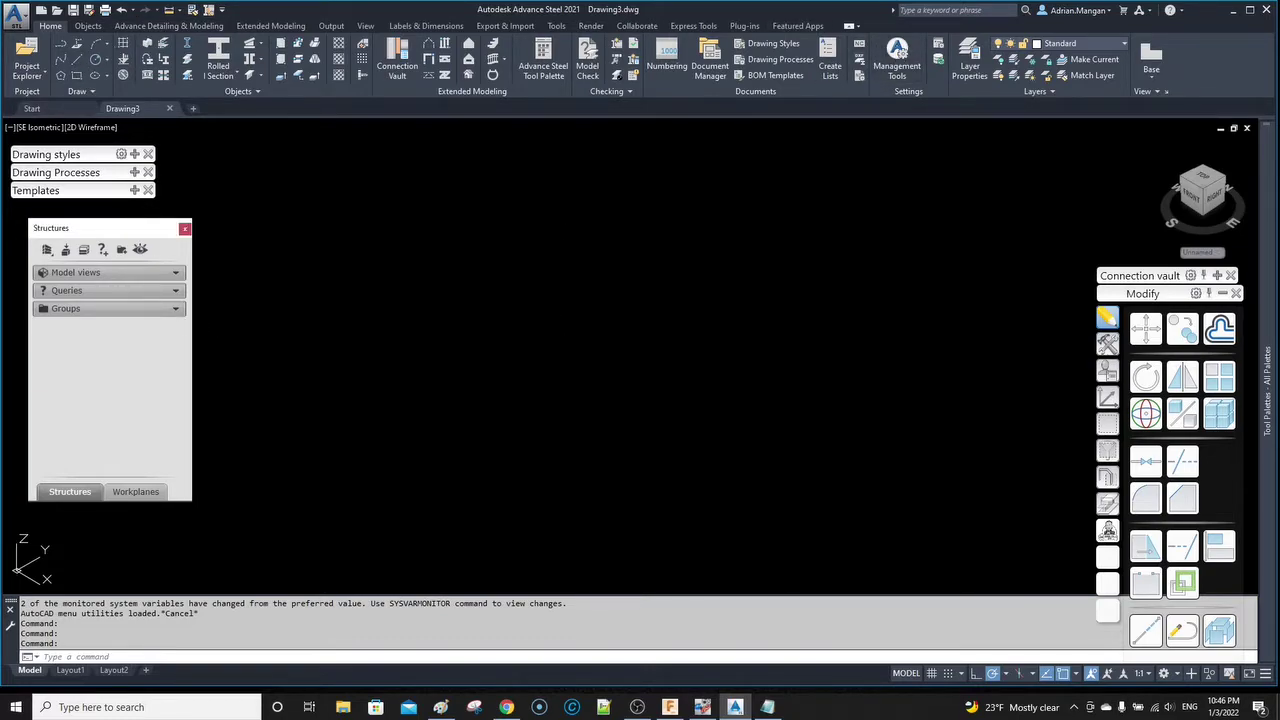
- Set the Drawing Units length precision to 0'-0 1/32" and apply it
{"action": "type", "text": "UNITS"}
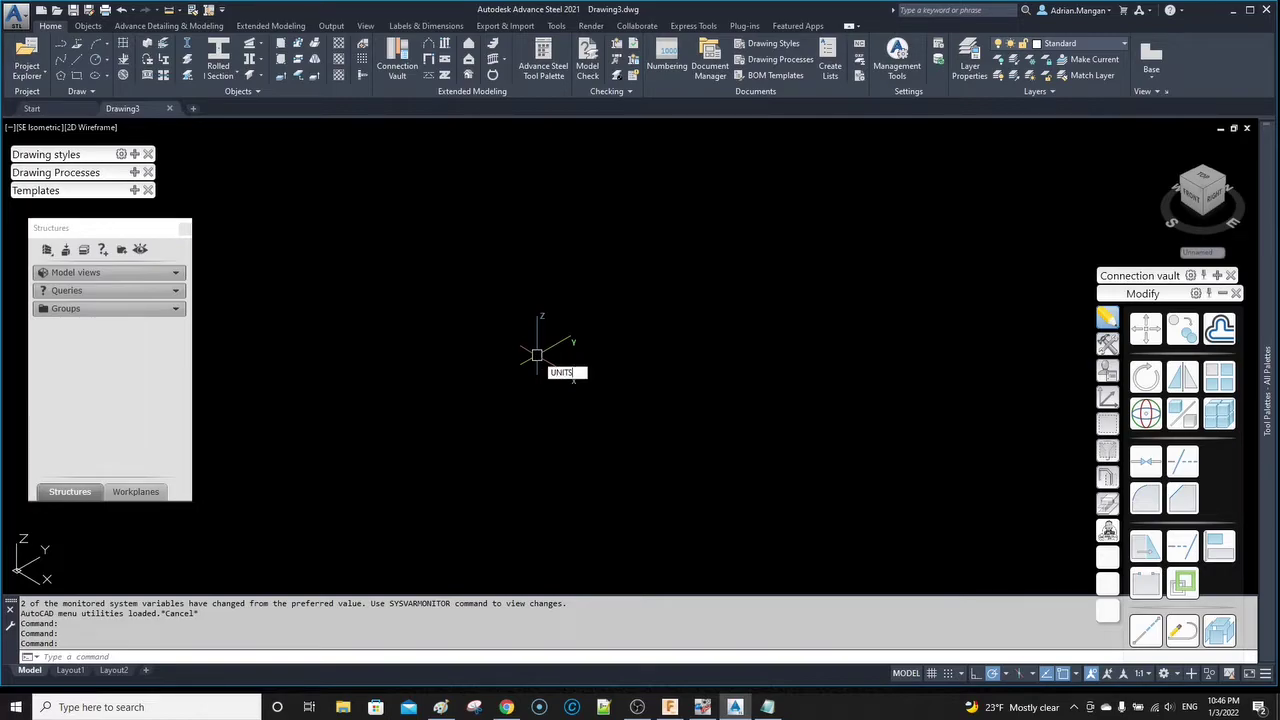
{"action": "key", "text": "Return"}
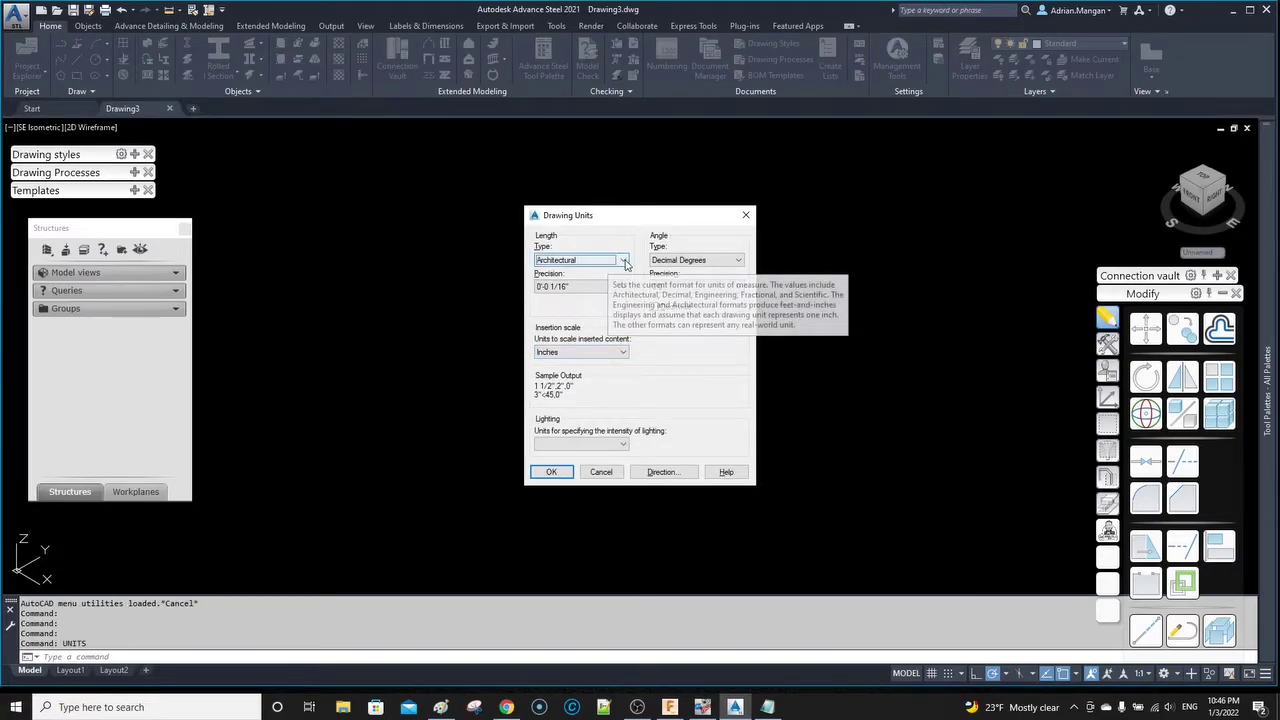
{"action": "left_click", "coordinate": [624, 288]}
{"action": "left_click", "coordinate": [575, 342]}
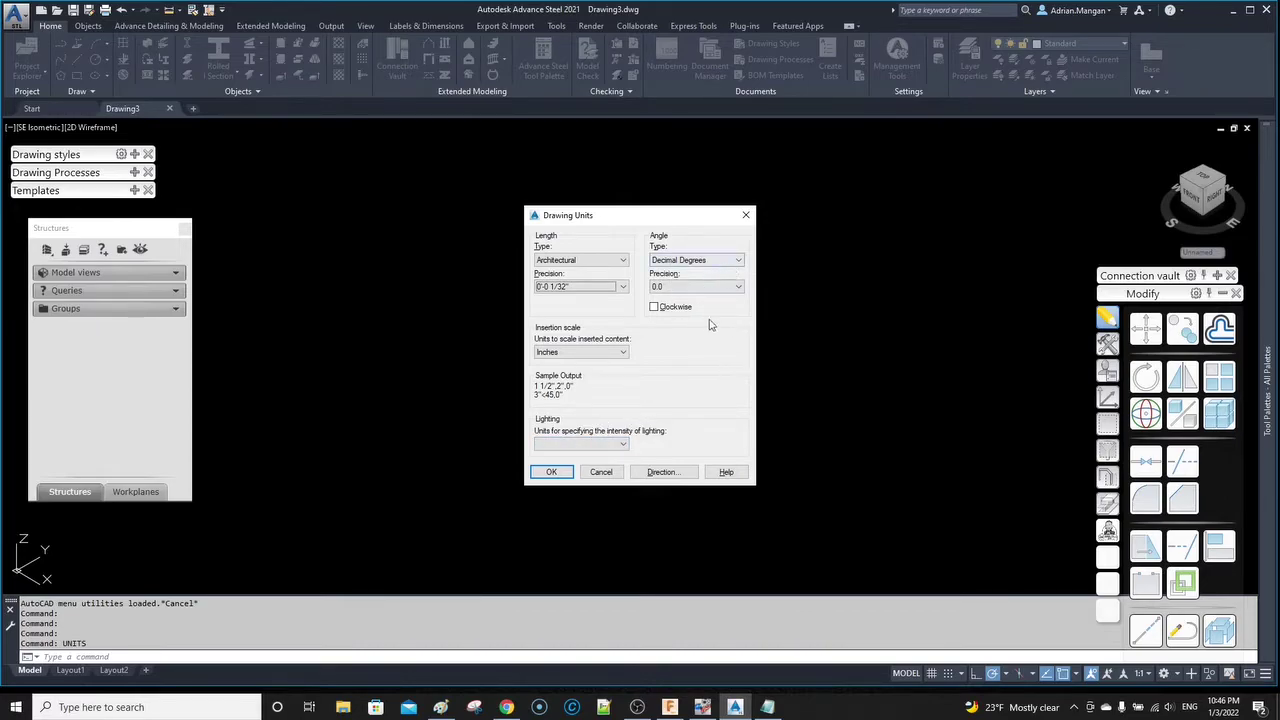
{"action": "left_click", "coordinate": [551, 472]}
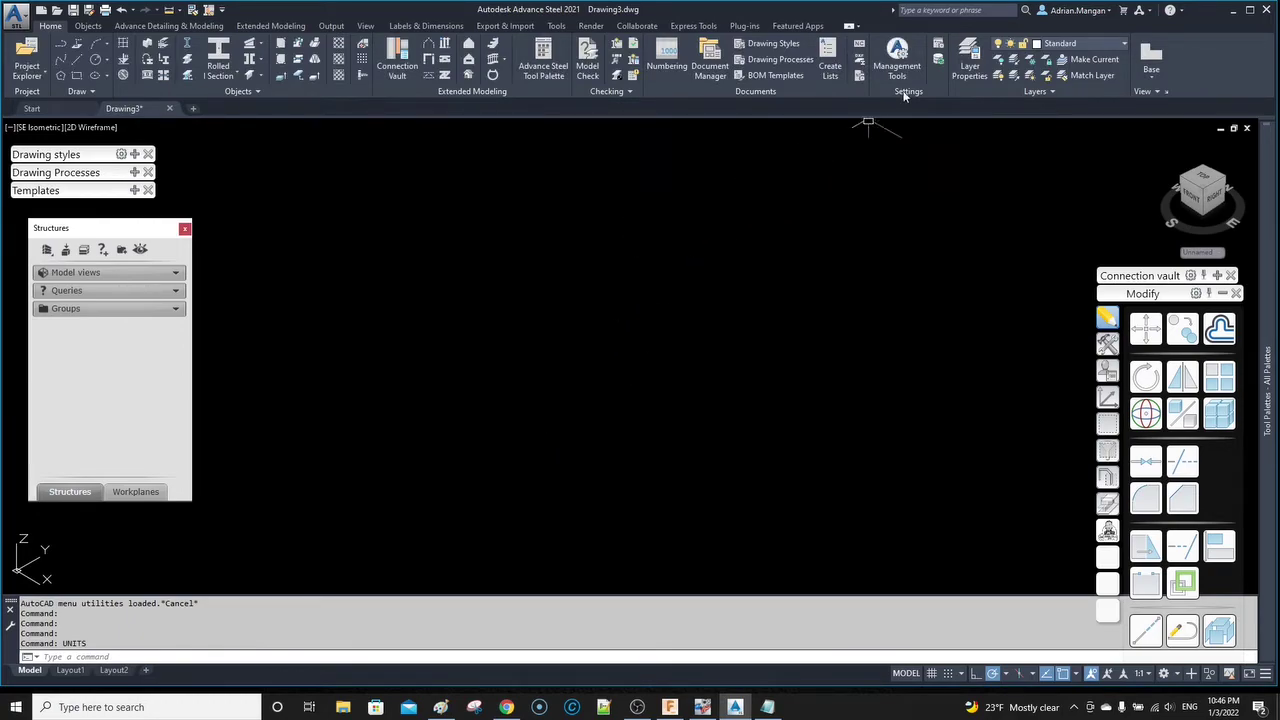
- In Project data, set weight precision to 0lb 0oz and length precision to 0'0 1/32"
{"action": "left_click", "coordinate": [940, 45]}
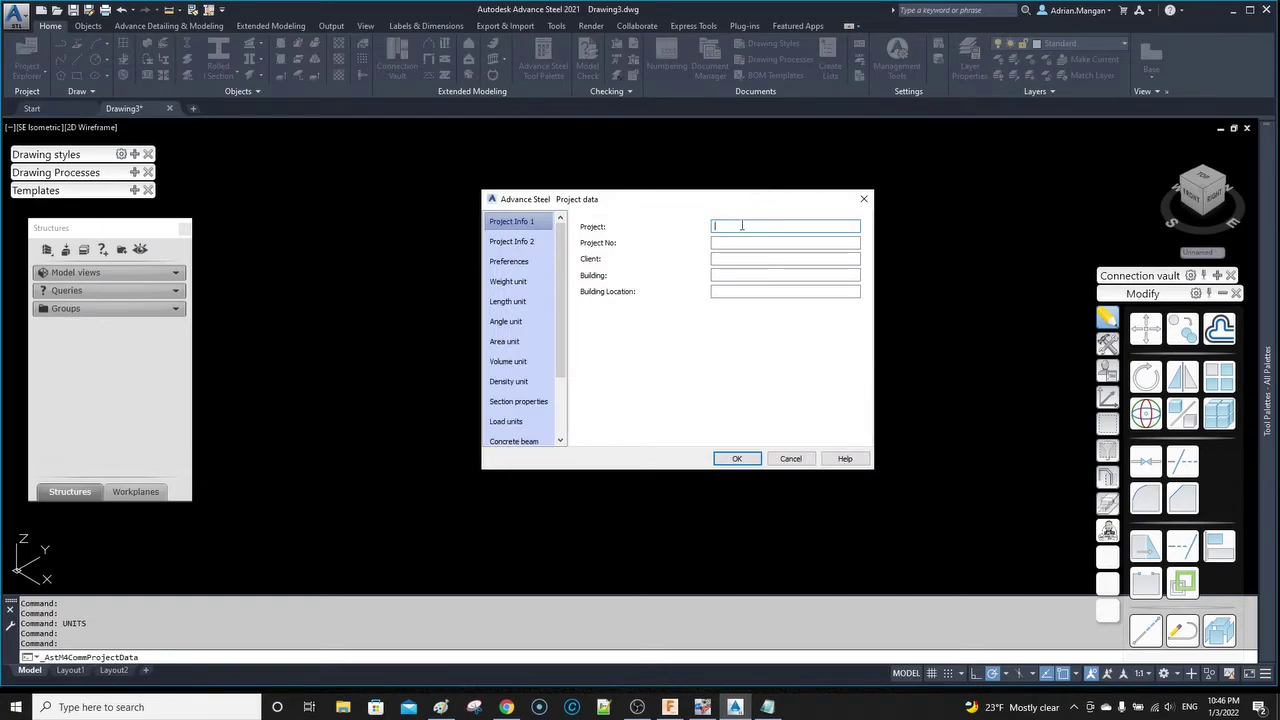
{"action": "left_click", "coordinate": [522, 283]}
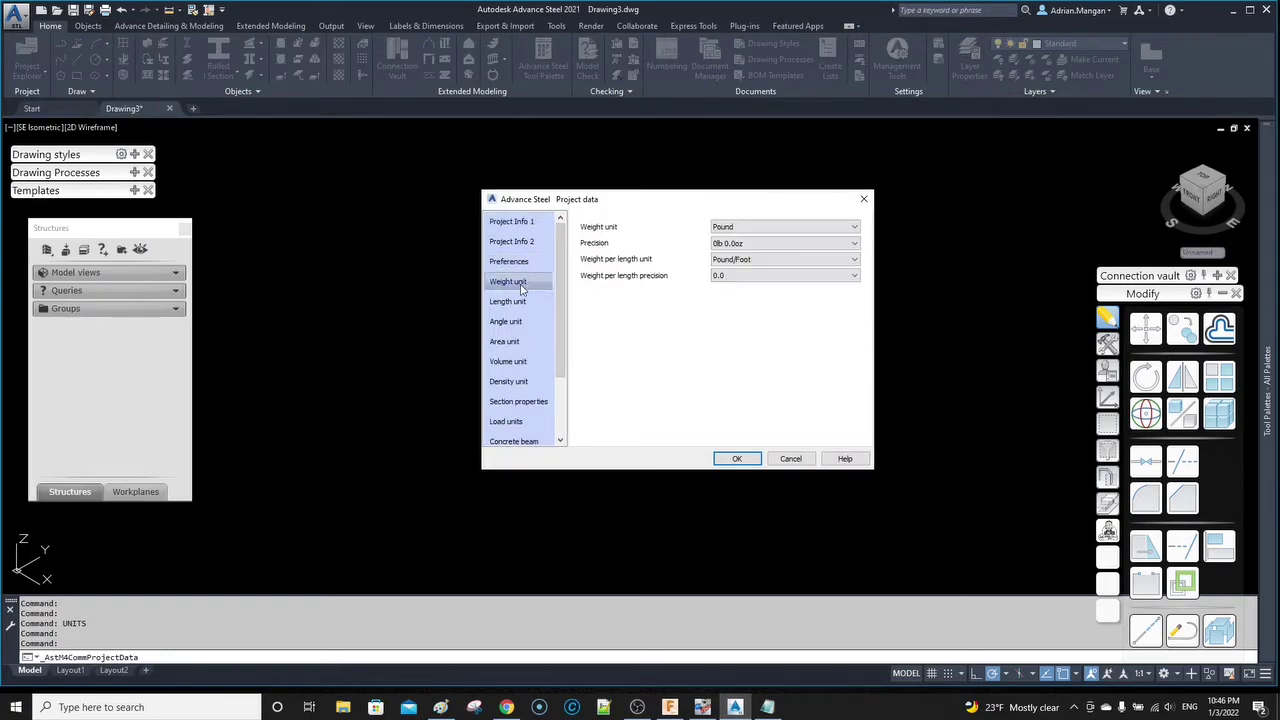
{"action": "left_click", "coordinate": [750, 244]}
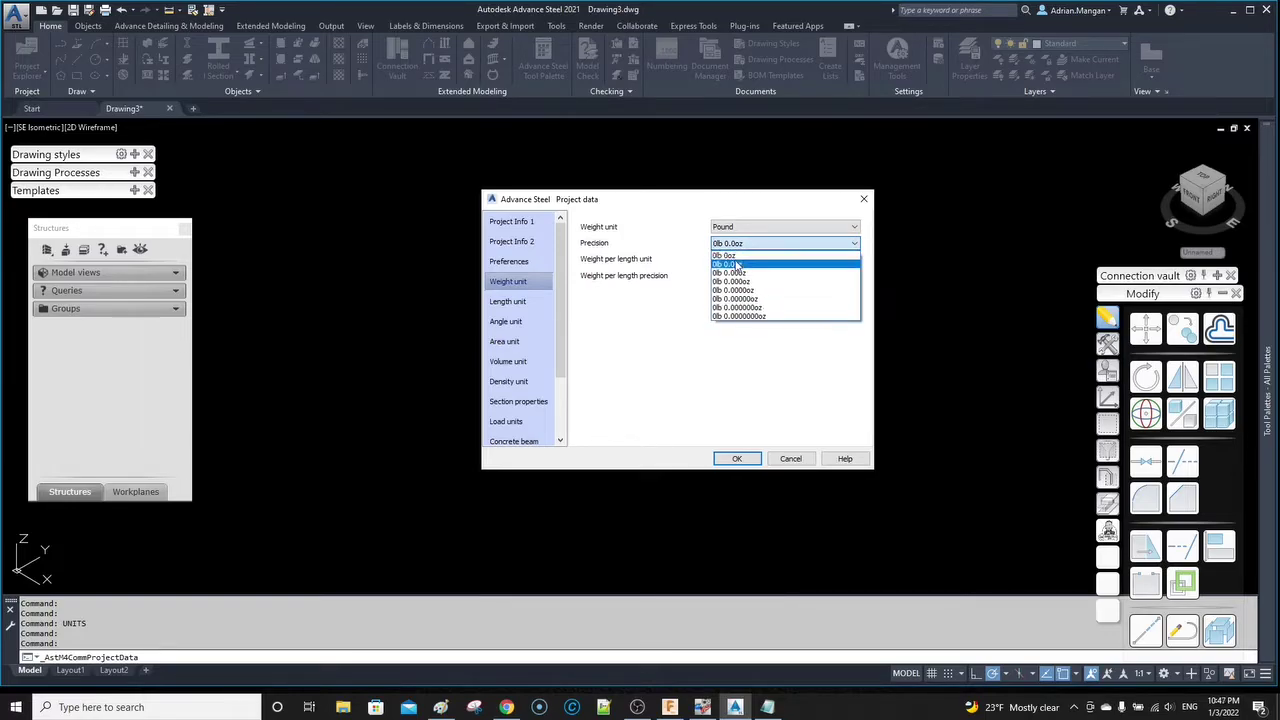
{"action": "left_click", "coordinate": [733, 255]}
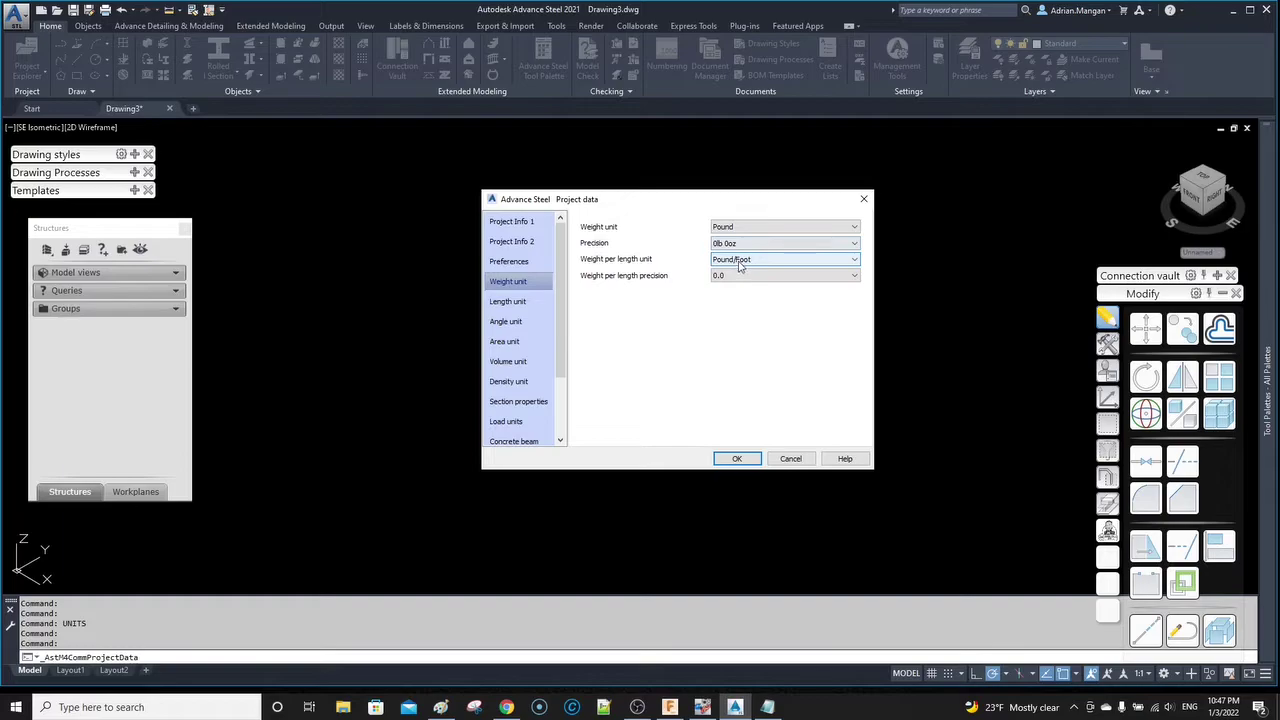
{"action": "left_click", "coordinate": [535, 304]}
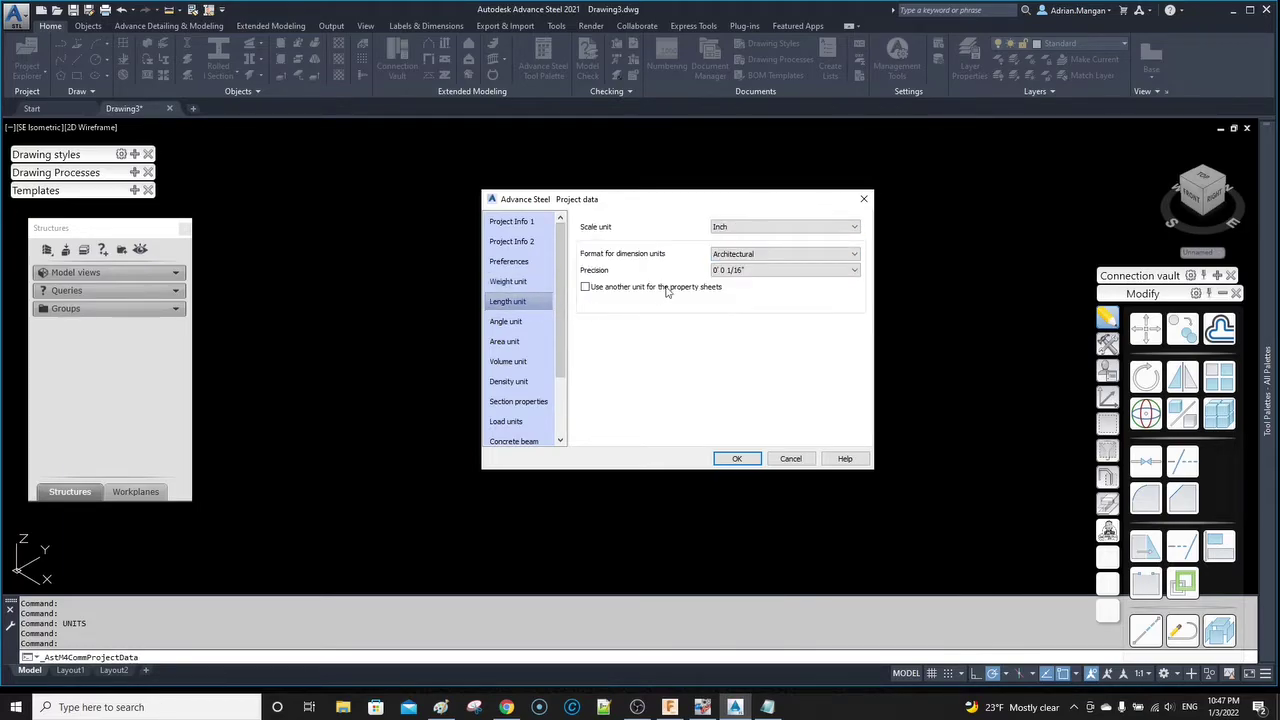
{"action": "left_click", "coordinate": [752, 278]}
{"action": "left_click", "coordinate": [749, 328]}
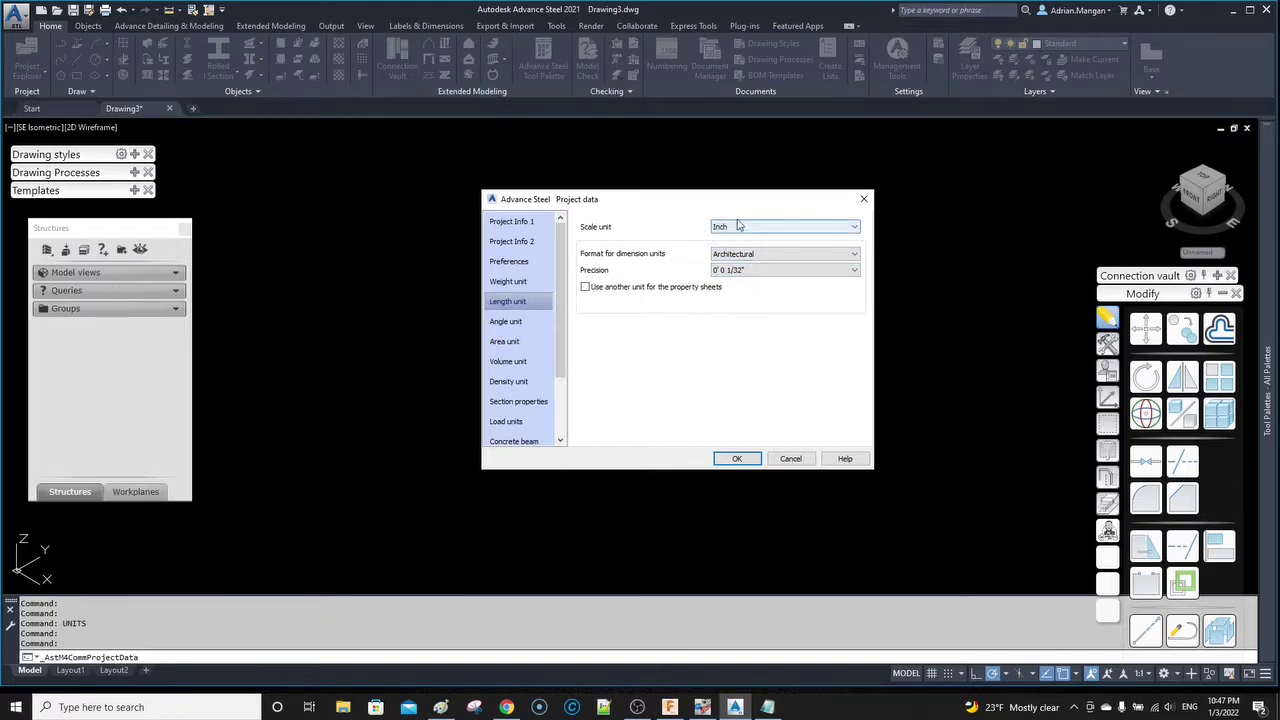
- Review the angle, area and section properties units, then return to Project Info 1
{"action": "left_click", "coordinate": [518, 322]}
{"action": "left_click", "coordinate": [524, 343]}
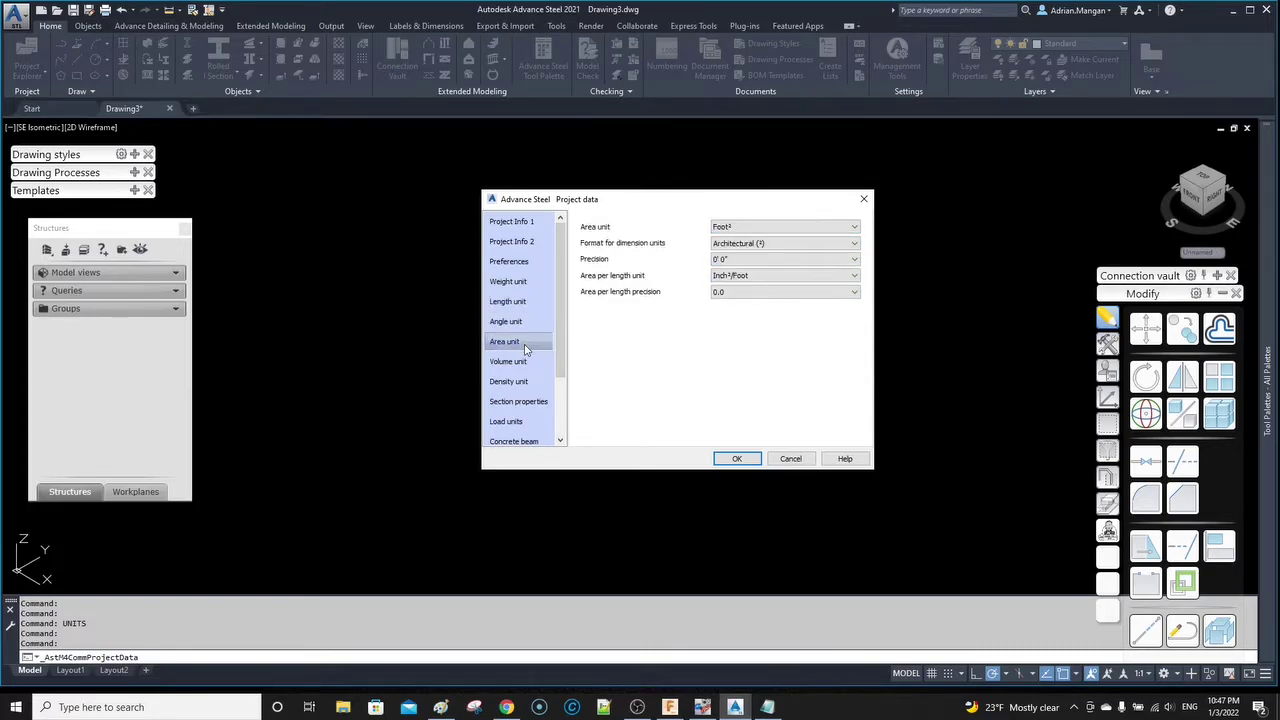
{"action": "scroll", "coordinate": [530, 345], "scroll_direction": "down", "scroll_amount": 2}
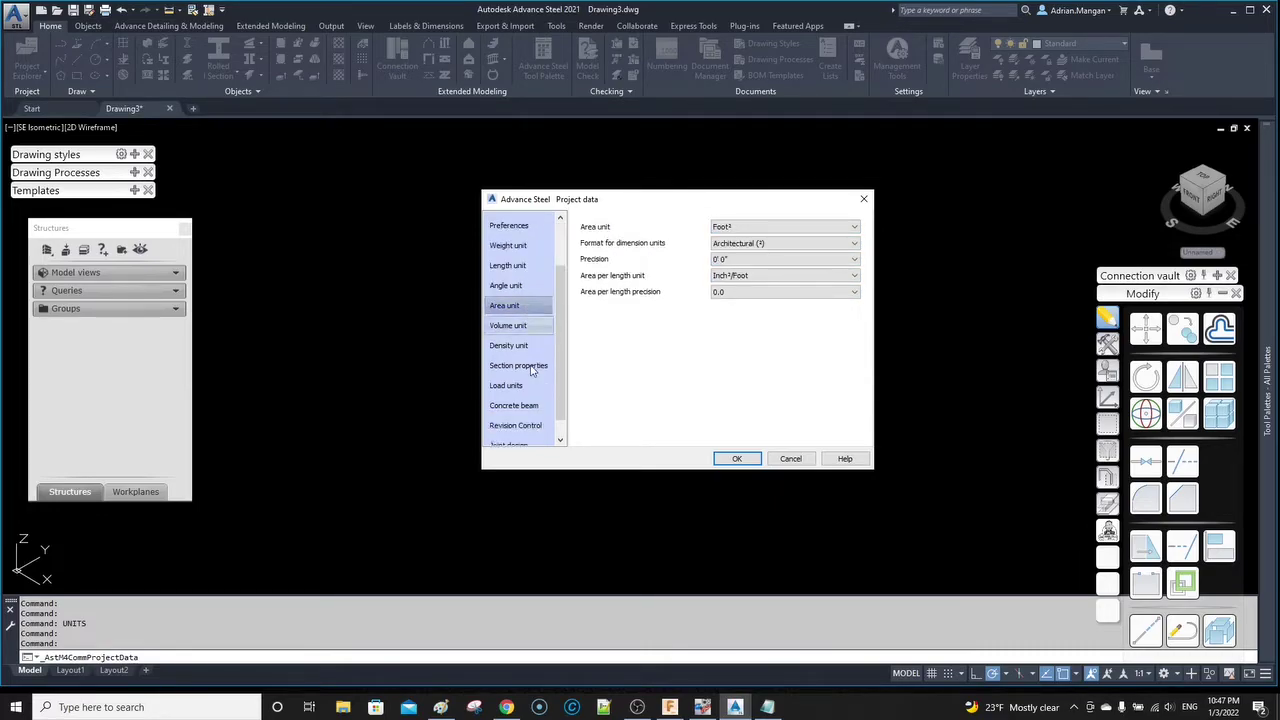
{"action": "left_click", "coordinate": [520, 322]}
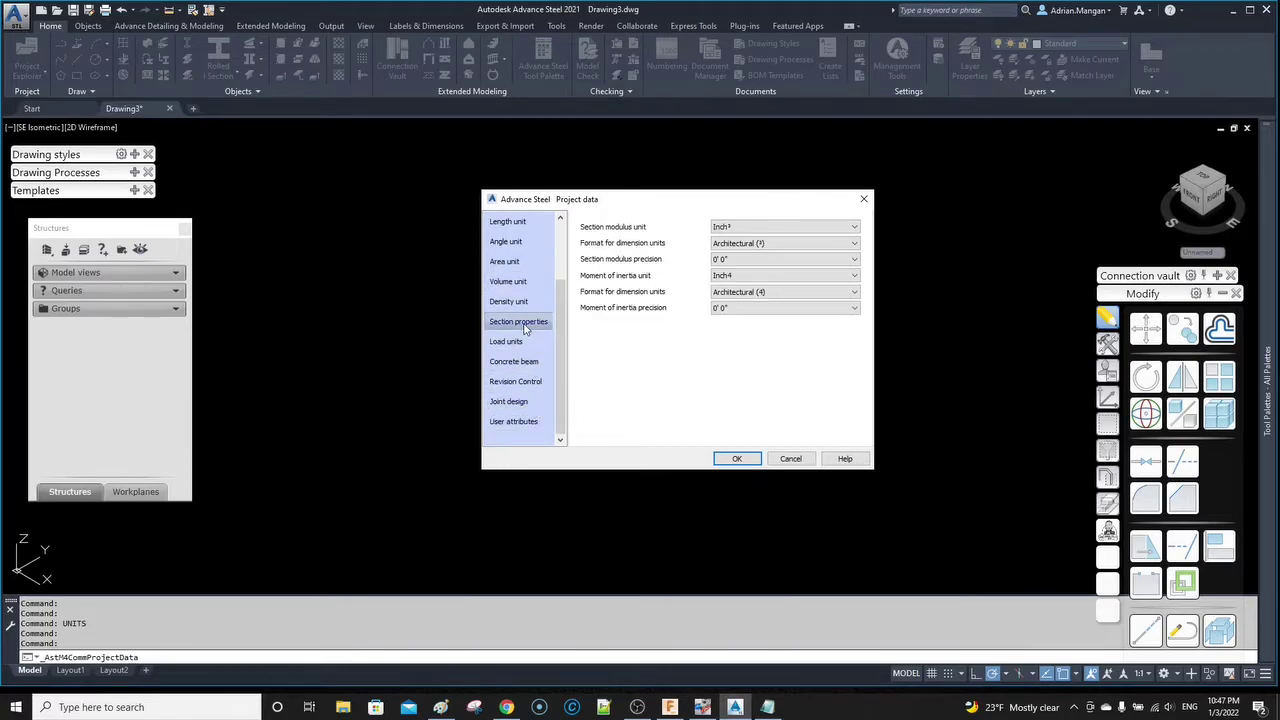
{"action": "scroll", "coordinate": [530, 345], "scroll_direction": "up", "scroll_amount": 2}
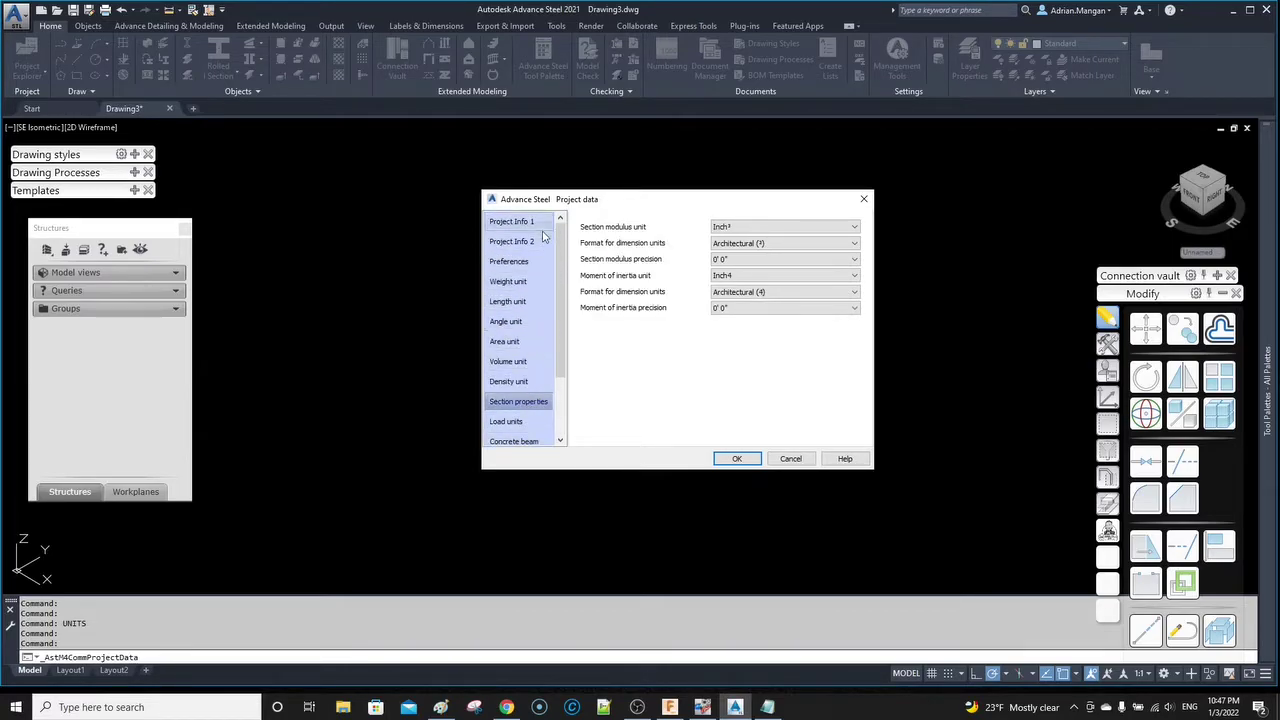
{"action": "left_click", "coordinate": [515, 221]}
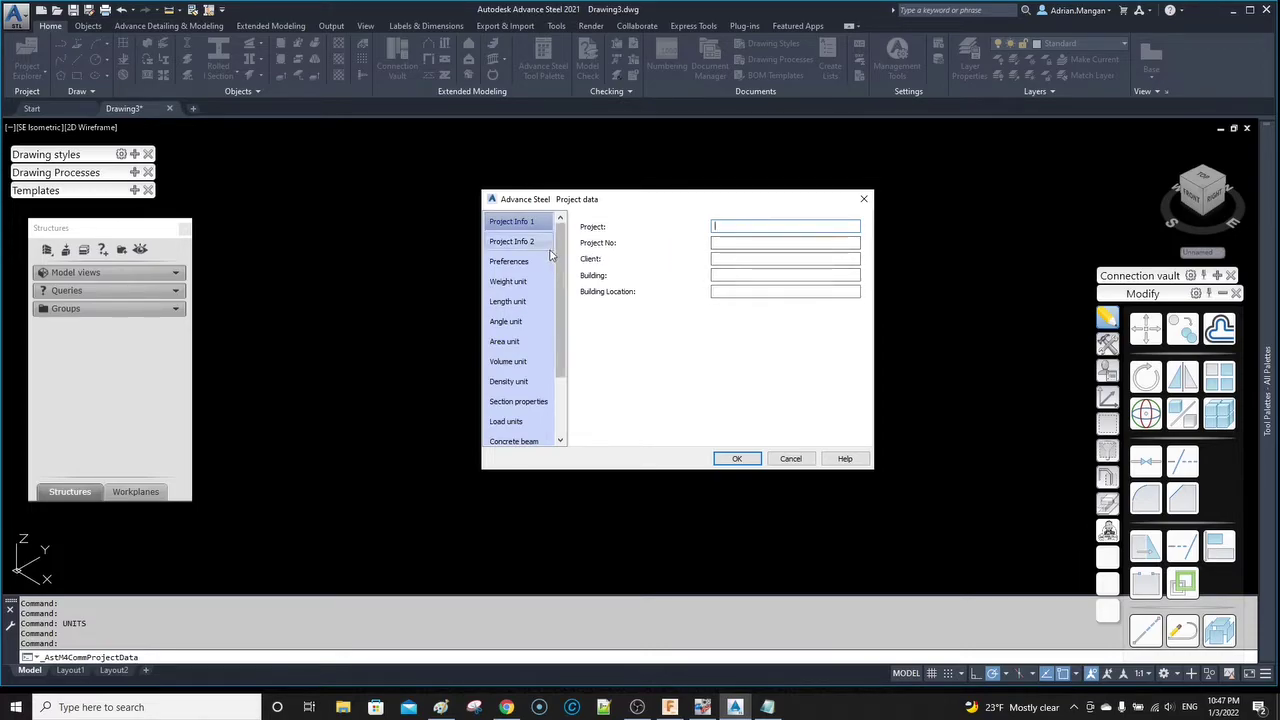
- On Project Info 2, enter TEST1 as Checked by and TEST2 as Detailer, then confirm
{"action": "left_click", "coordinate": [732, 259]}
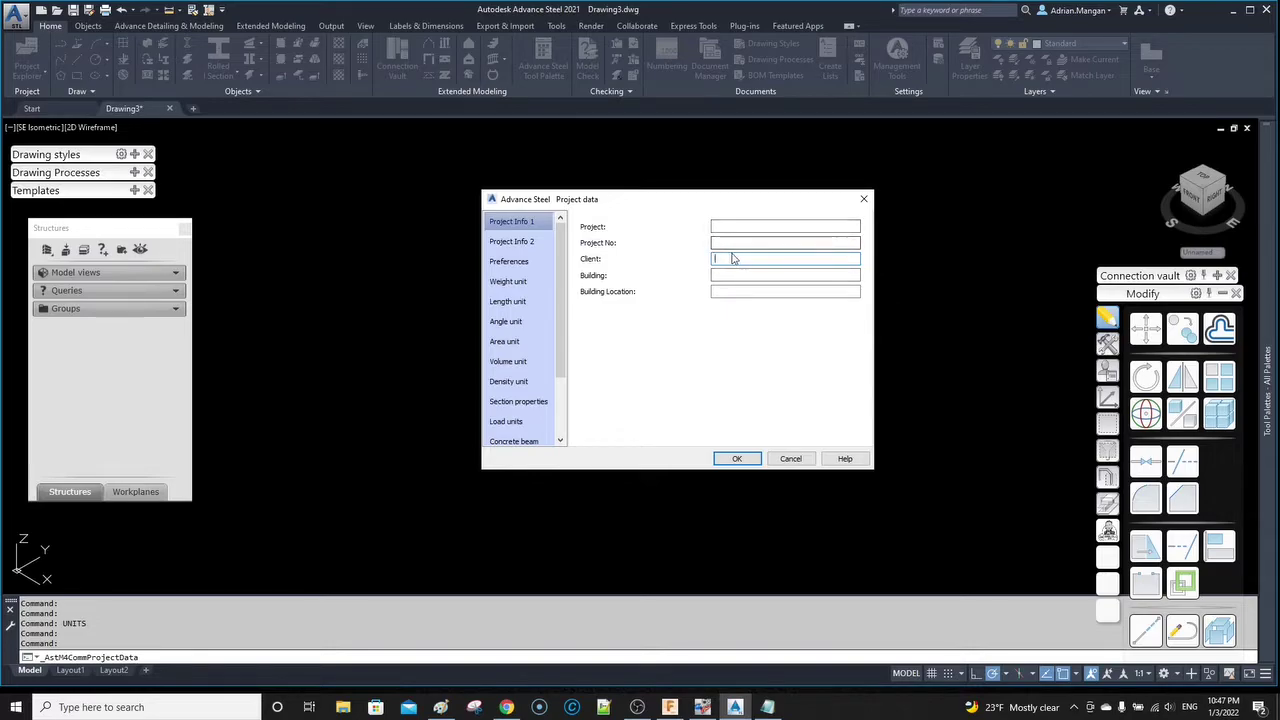
{"action": "left_click", "coordinate": [523, 244]}
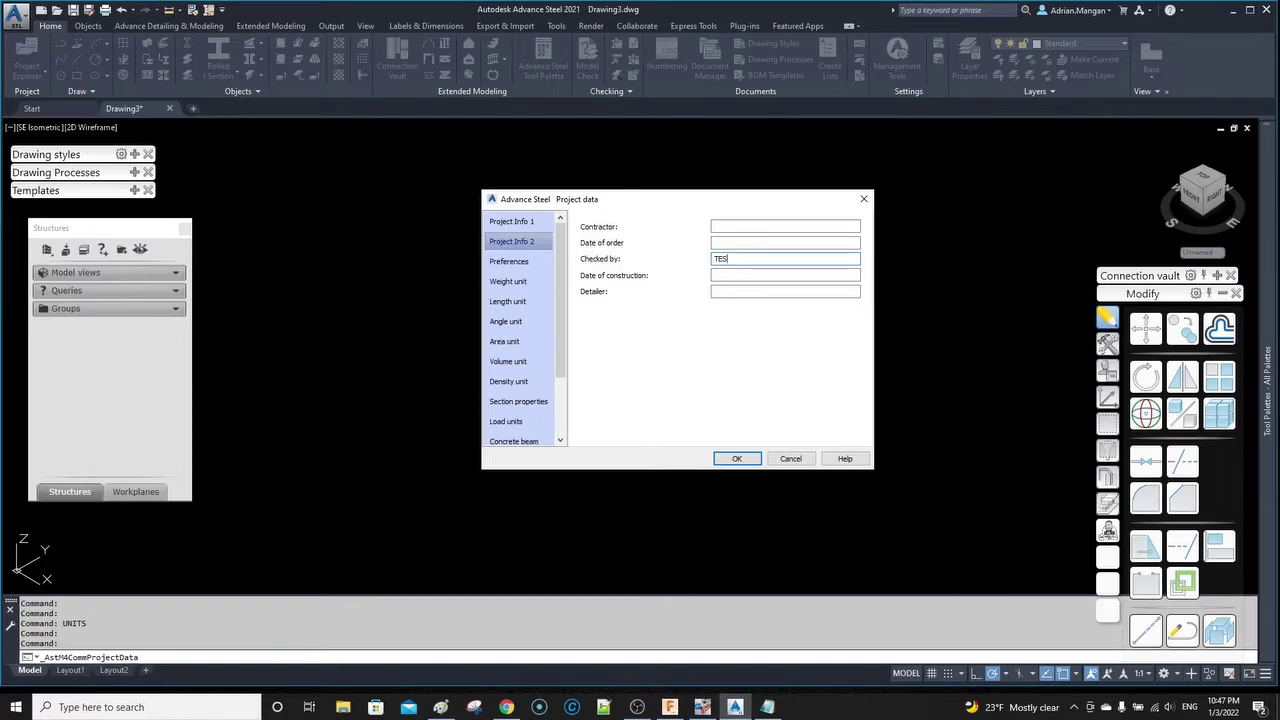
{"action": "type", "text": "TEST1"}
{"action": "left_click", "coordinate": [752, 291]}
{"action": "type", "text": "TEST2"}
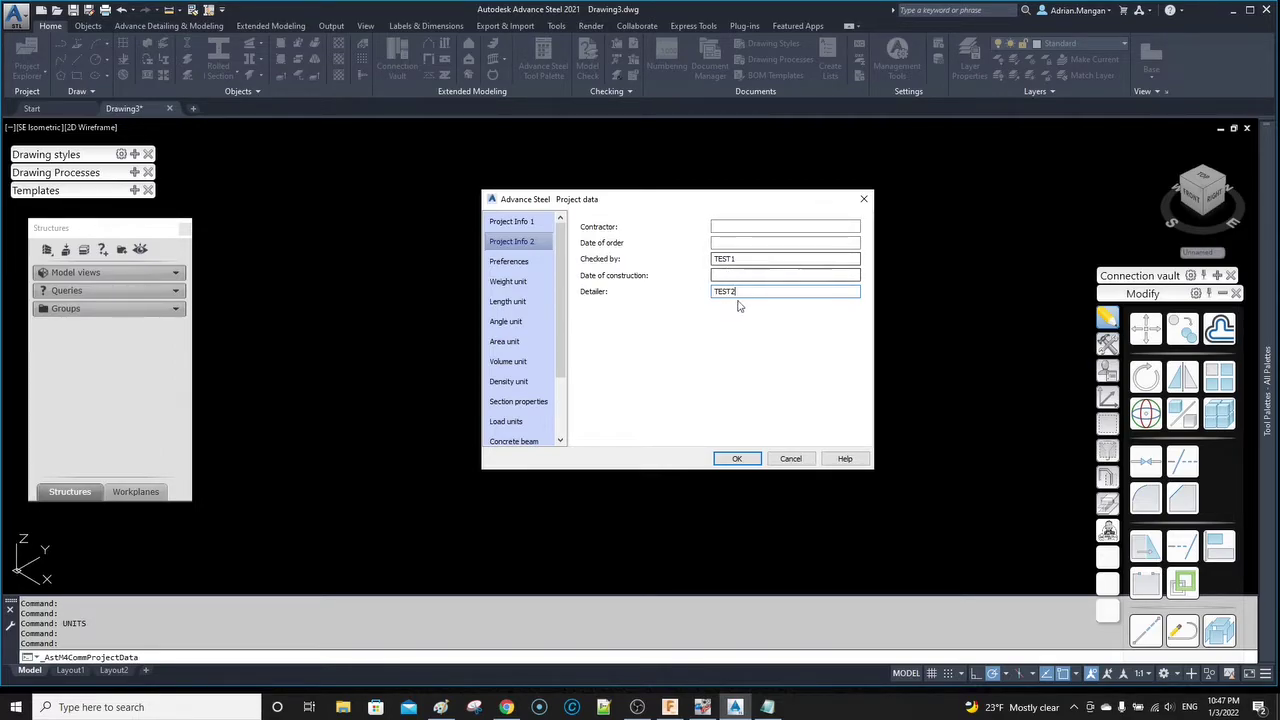
{"action": "left_click", "coordinate": [745, 459]}
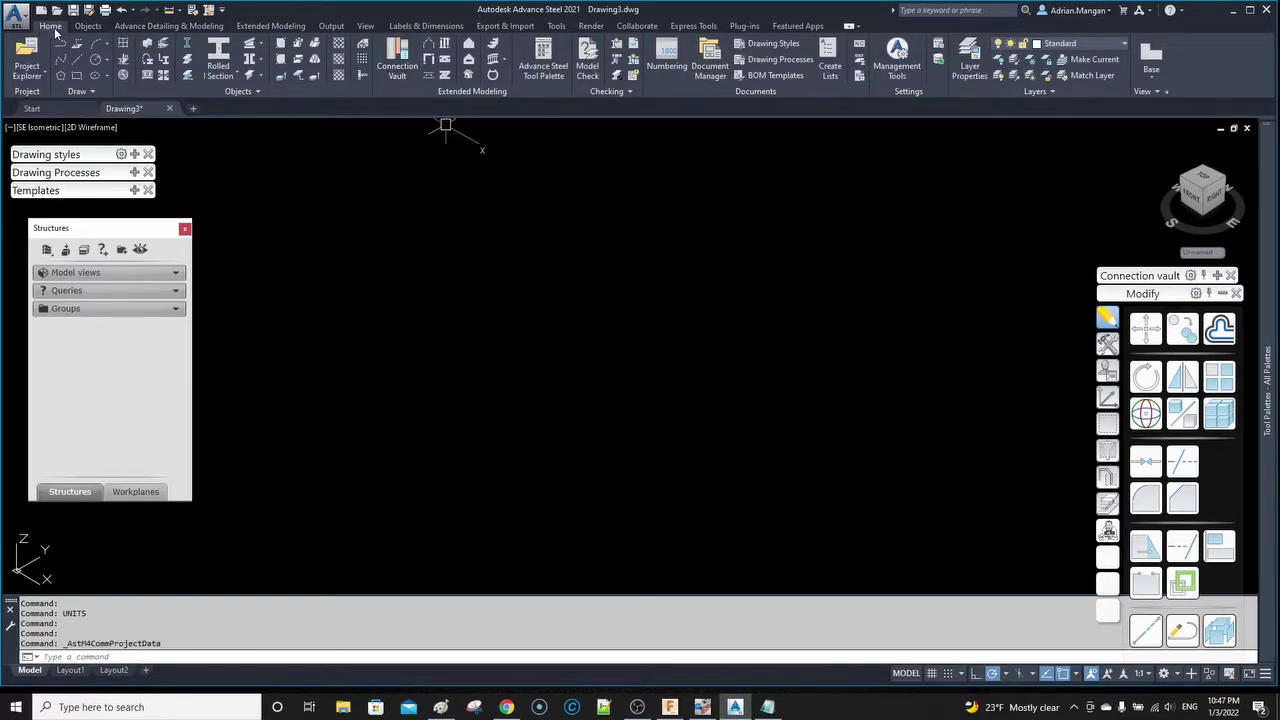
{"action": "left_click", "coordinate": [1106, 44]}
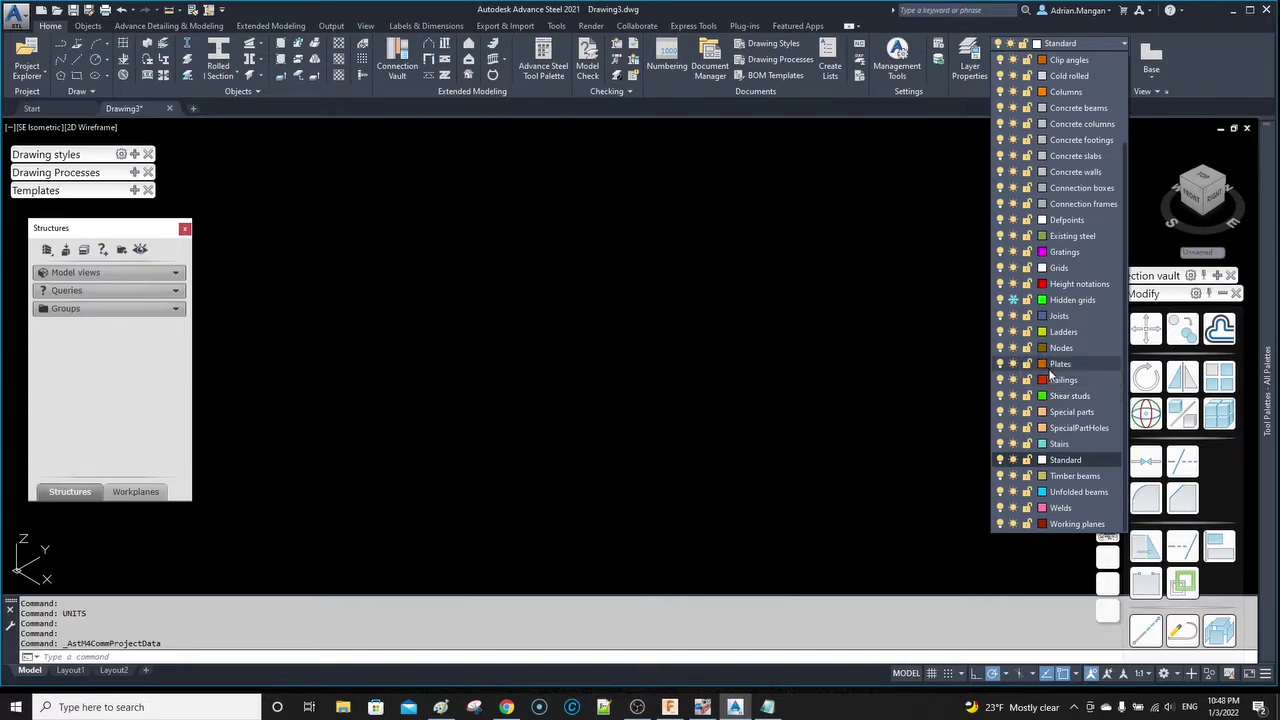
{"action": "scroll", "coordinate": [1075, 289], "scroll_direction": "up", "scroll_amount": 3}
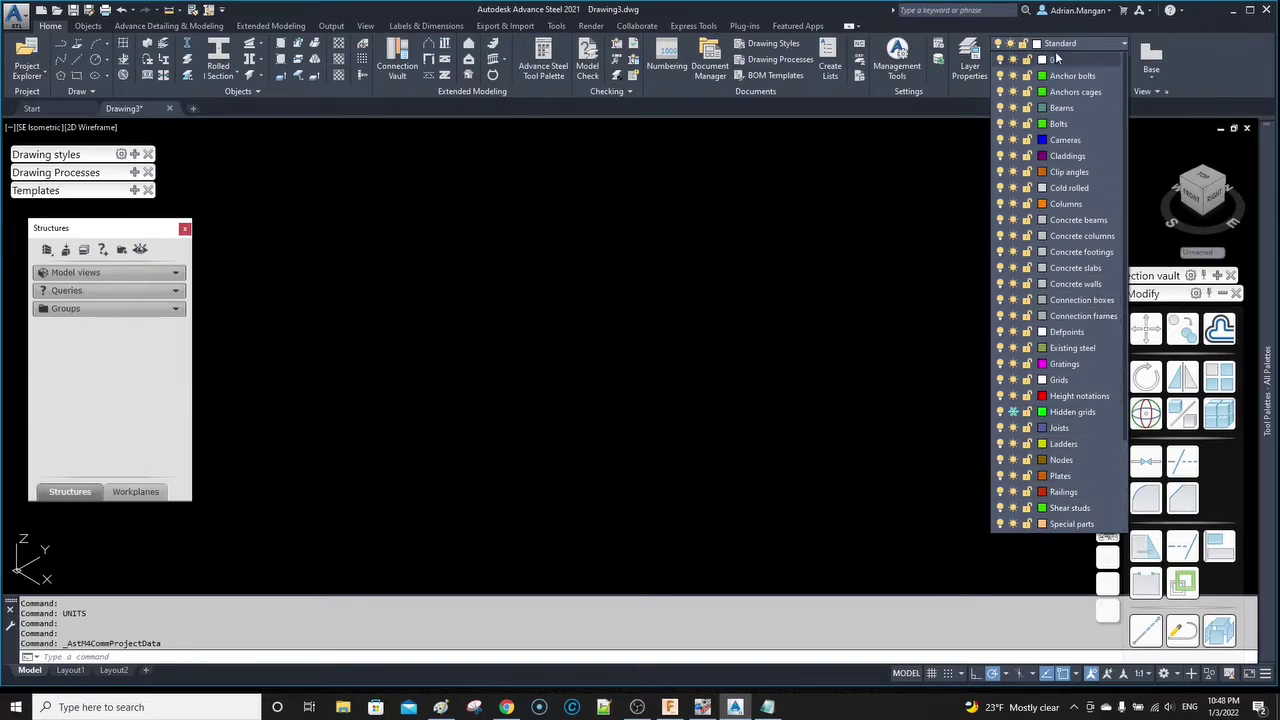
{"action": "scroll", "coordinate": [1063, 220], "scroll_direction": "down", "scroll_amount": 3}
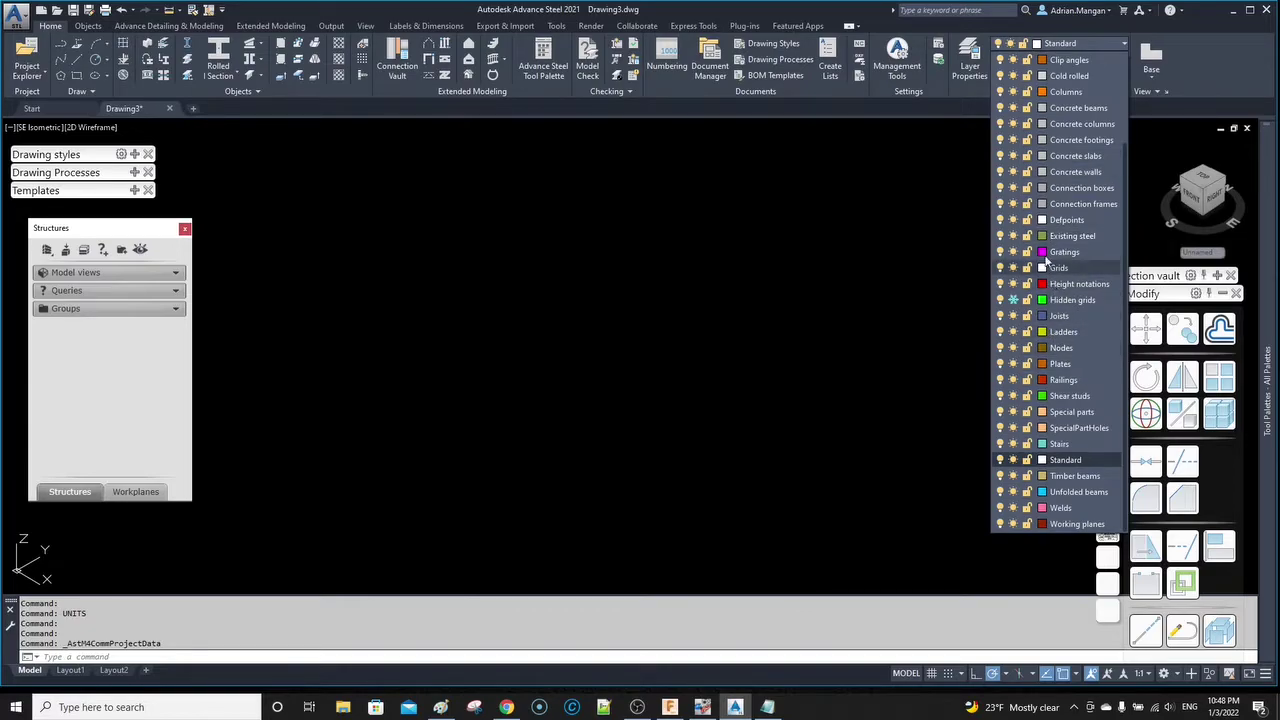
{"action": "left_click", "coordinate": [928, 230]}
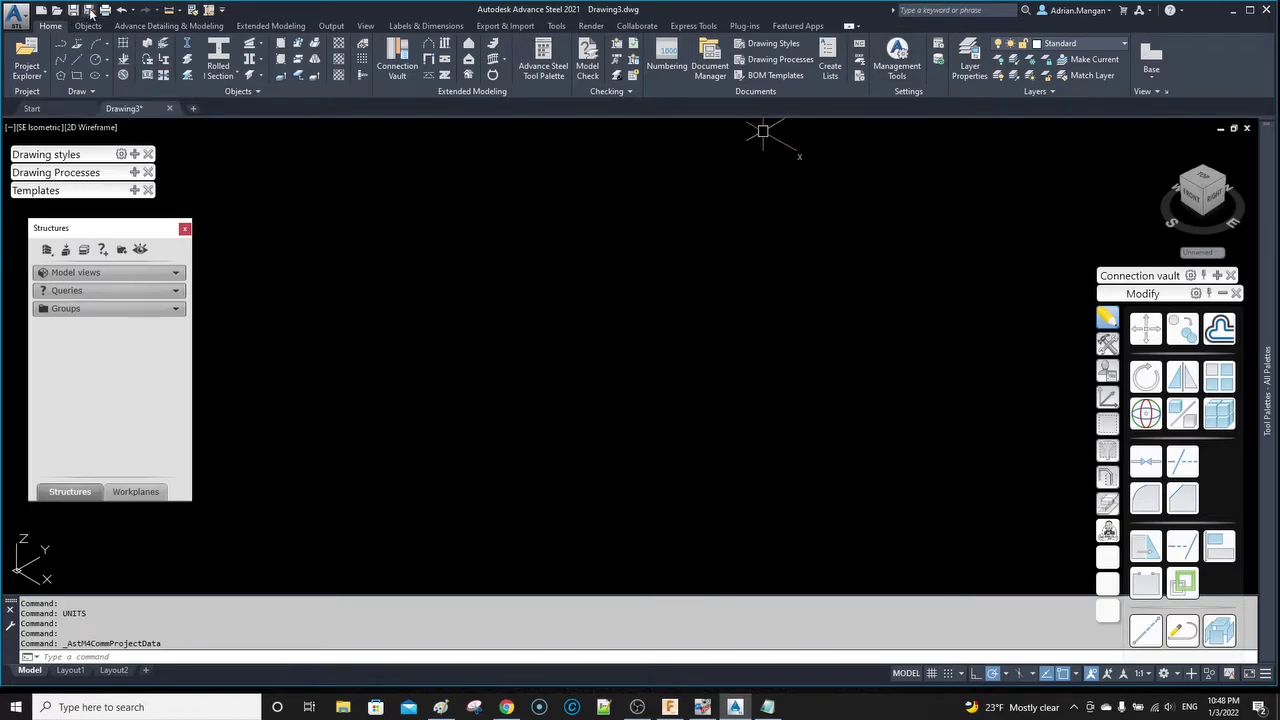
- Save the drawing as a drawing template named Test.dwt in the Templates folder
{"action": "left_click", "coordinate": [286, 206]}
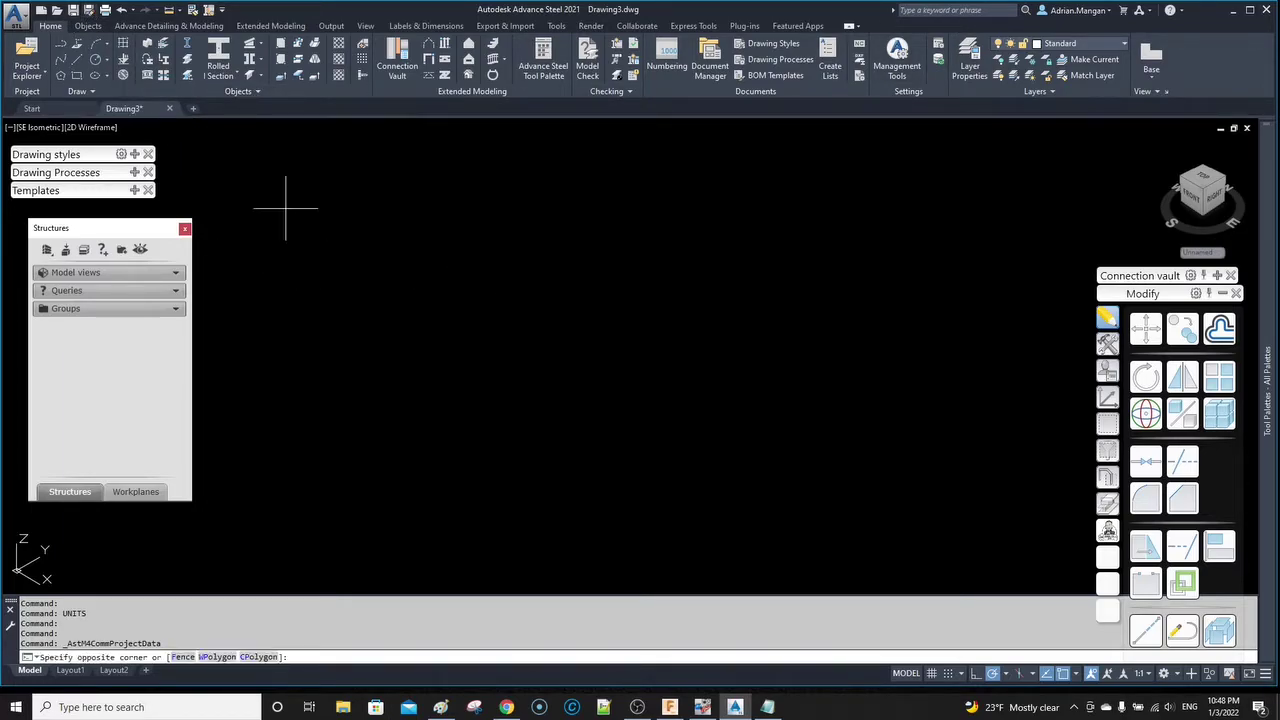
{"action": "left_click", "coordinate": [12, 14]}
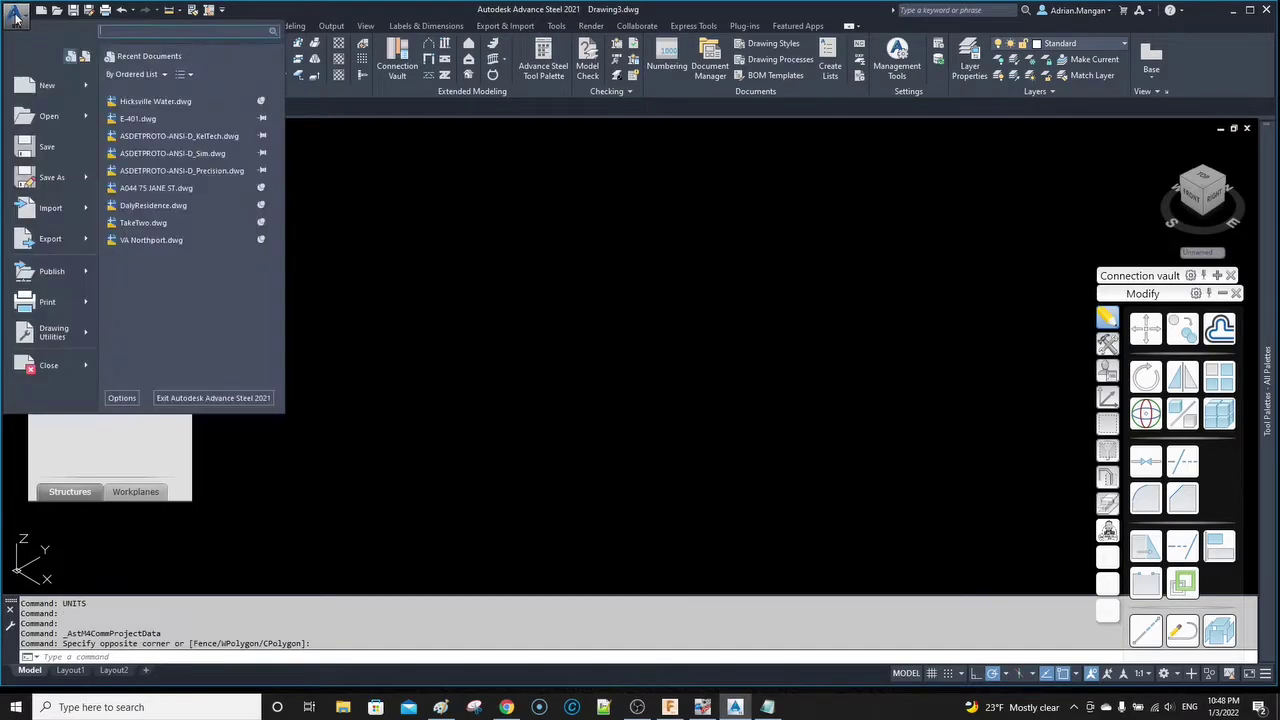
{"action": "left_click", "coordinate": [58, 183]}
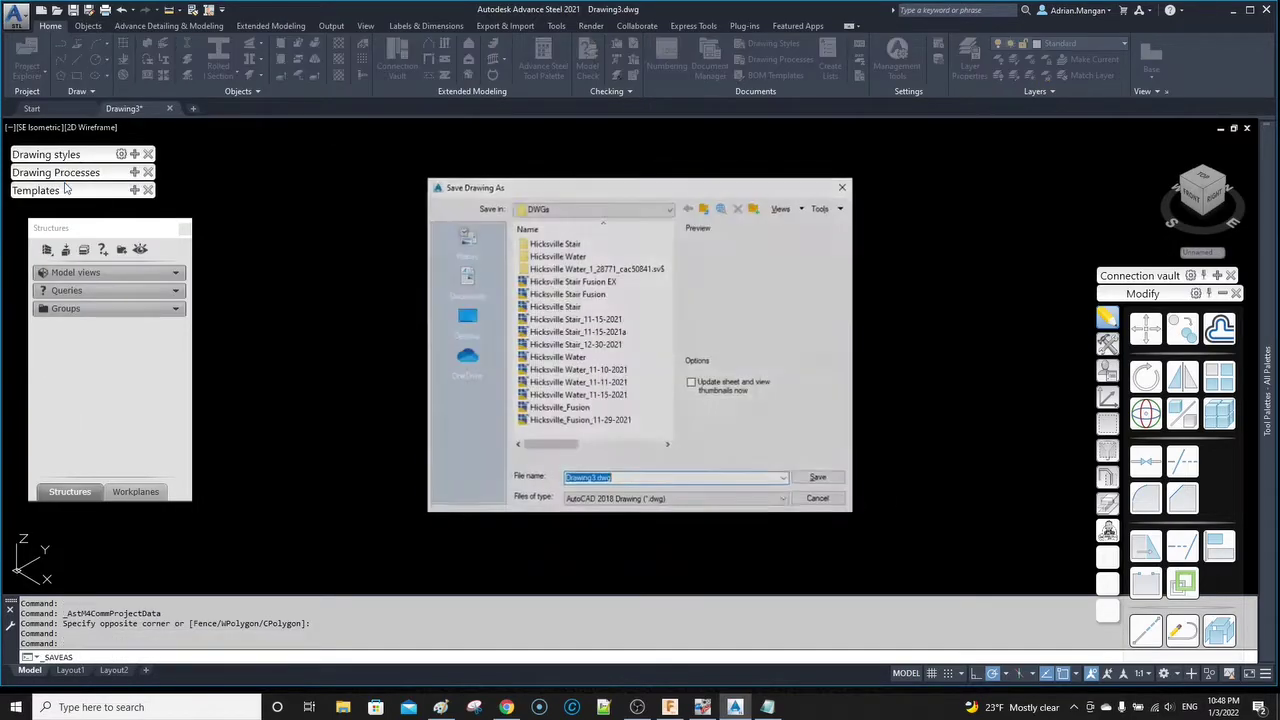
{"action": "left_click", "coordinate": [826, 483]}
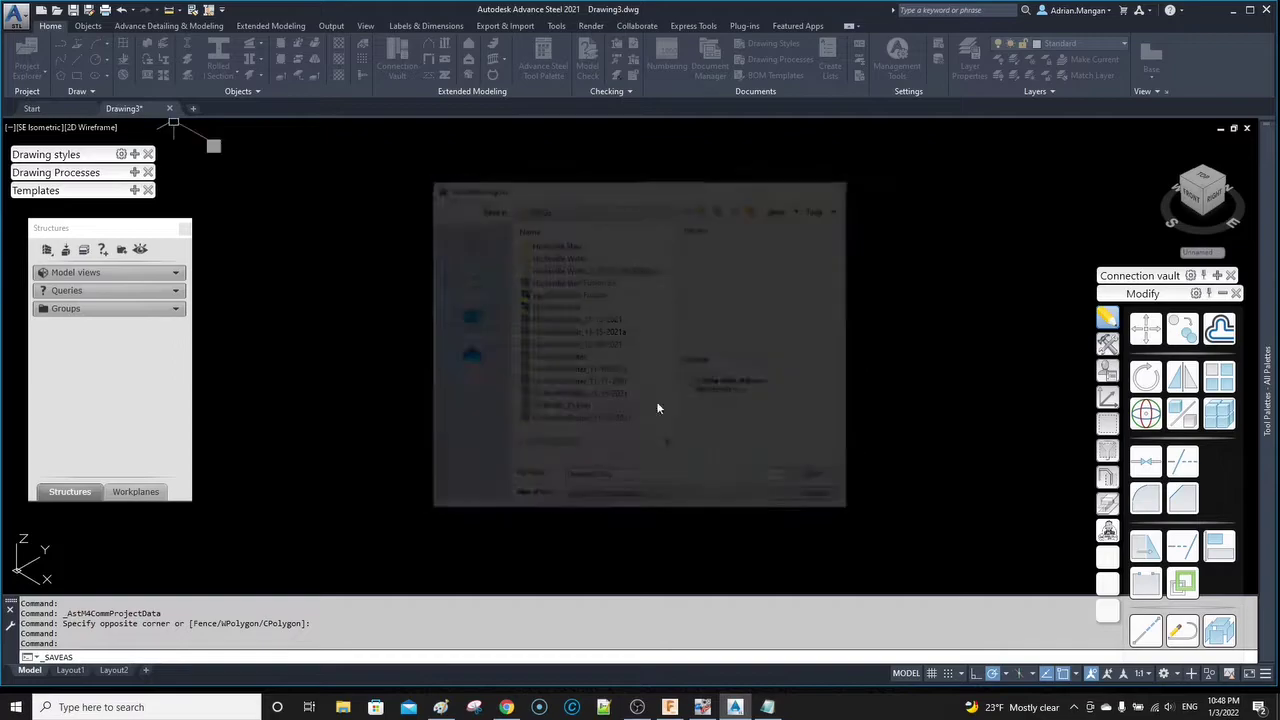
{"action": "left_click", "coordinate": [24, 17]}
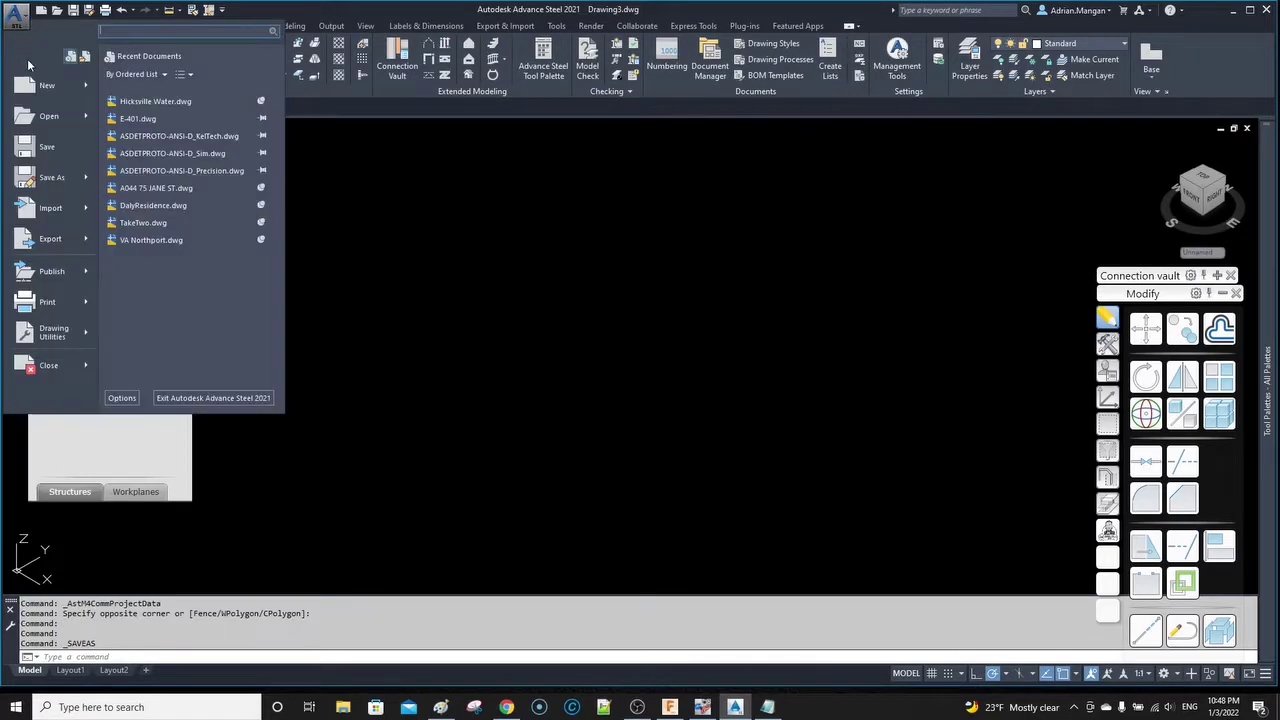
{"action": "mouse_move", "coordinate": [86, 179]}
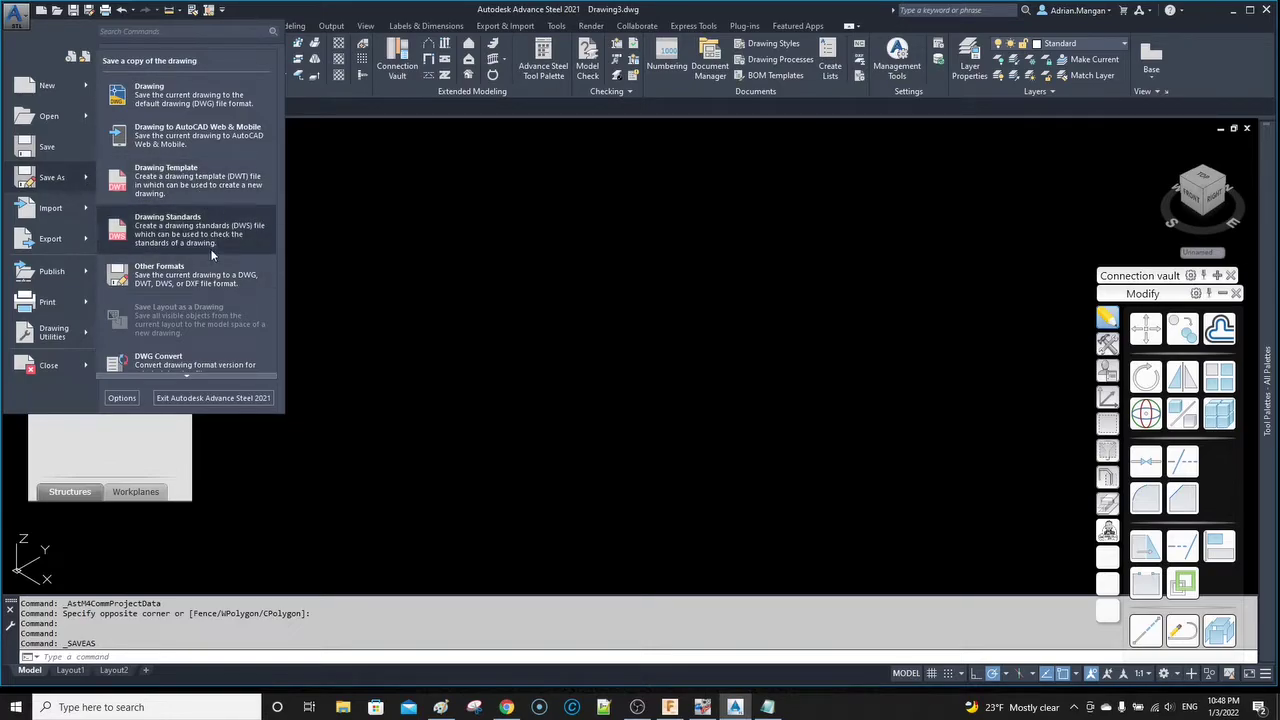
{"action": "left_click", "coordinate": [205, 184]}
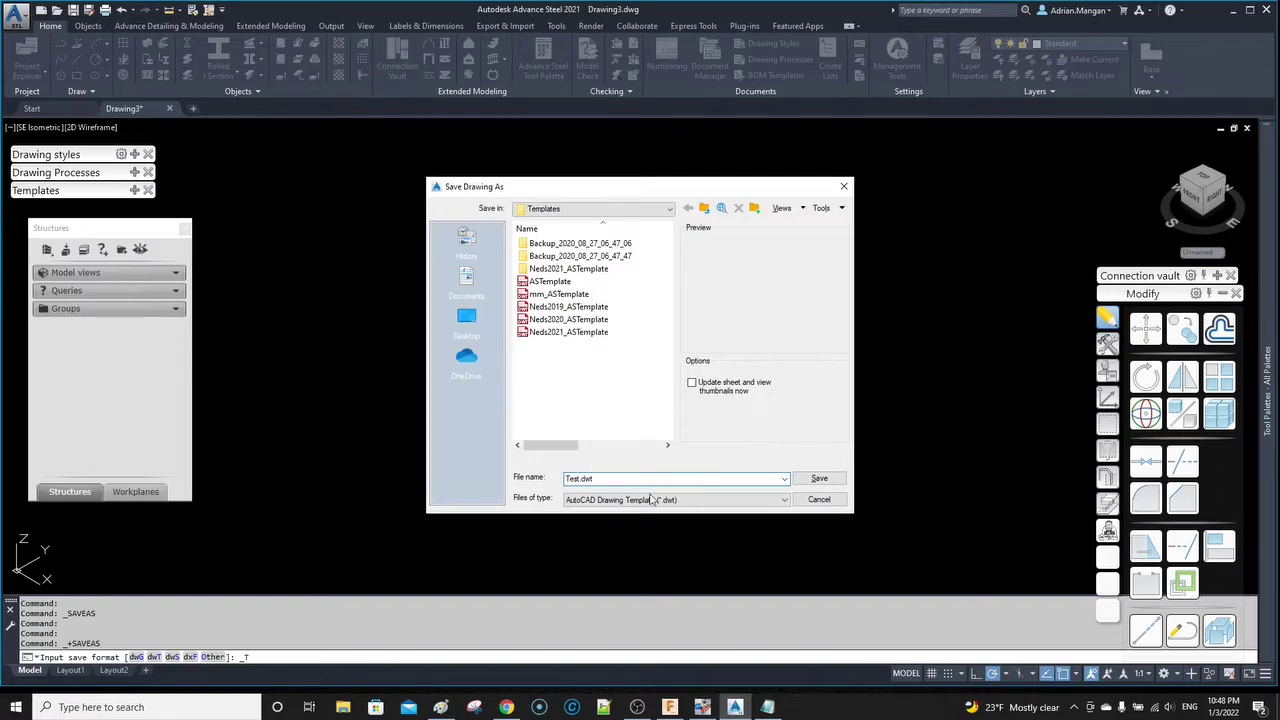
{"action": "left_click", "coordinate": [817, 478]}
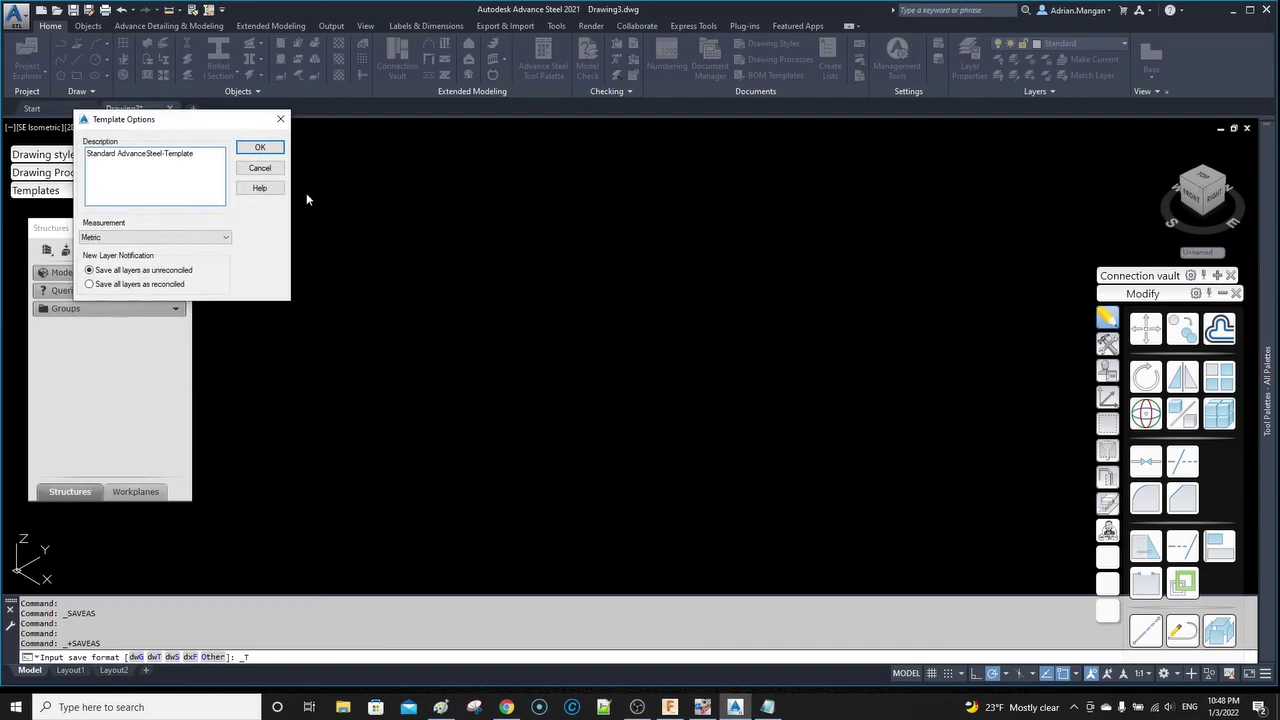
- Set the template measurement to English in Template Options and confirm
{"action": "left_click", "coordinate": [152, 236]}
{"action": "left_click", "coordinate": [118, 249]}
{"action": "left_click", "coordinate": [128, 240]}
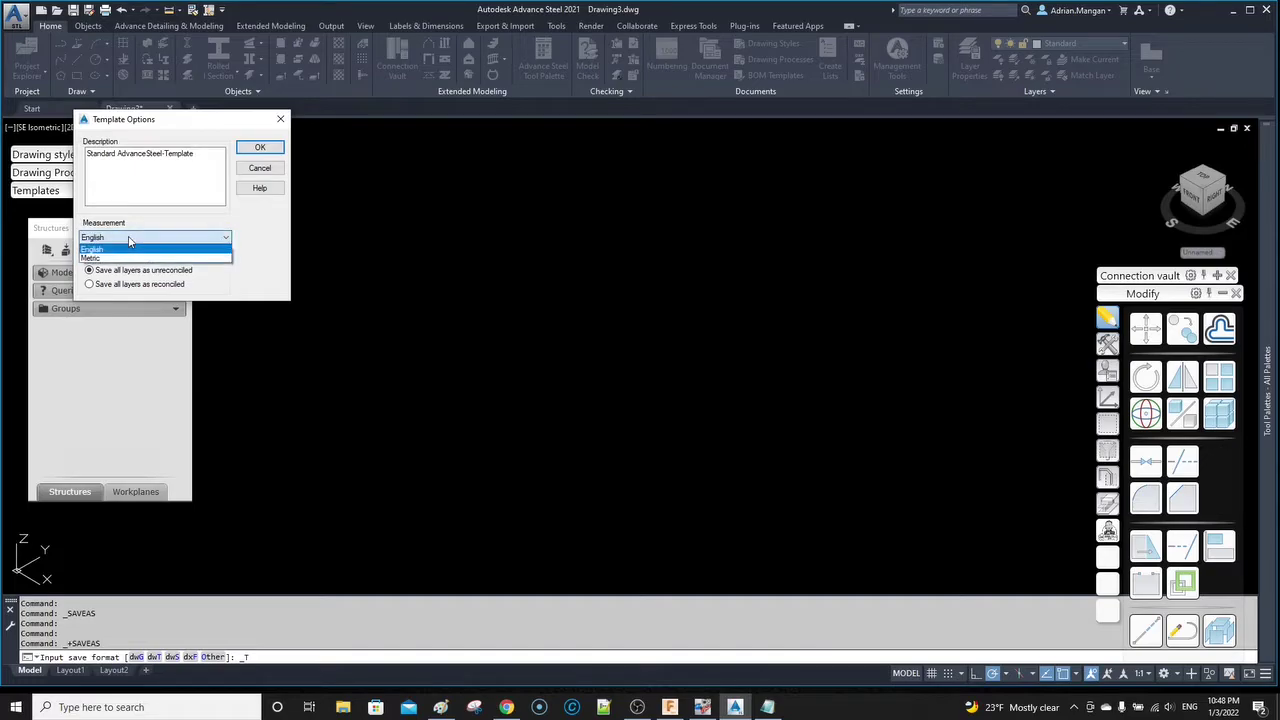
{"action": "left_click", "coordinate": [280, 153]}
{"action": "left_click", "coordinate": [277, 152]}
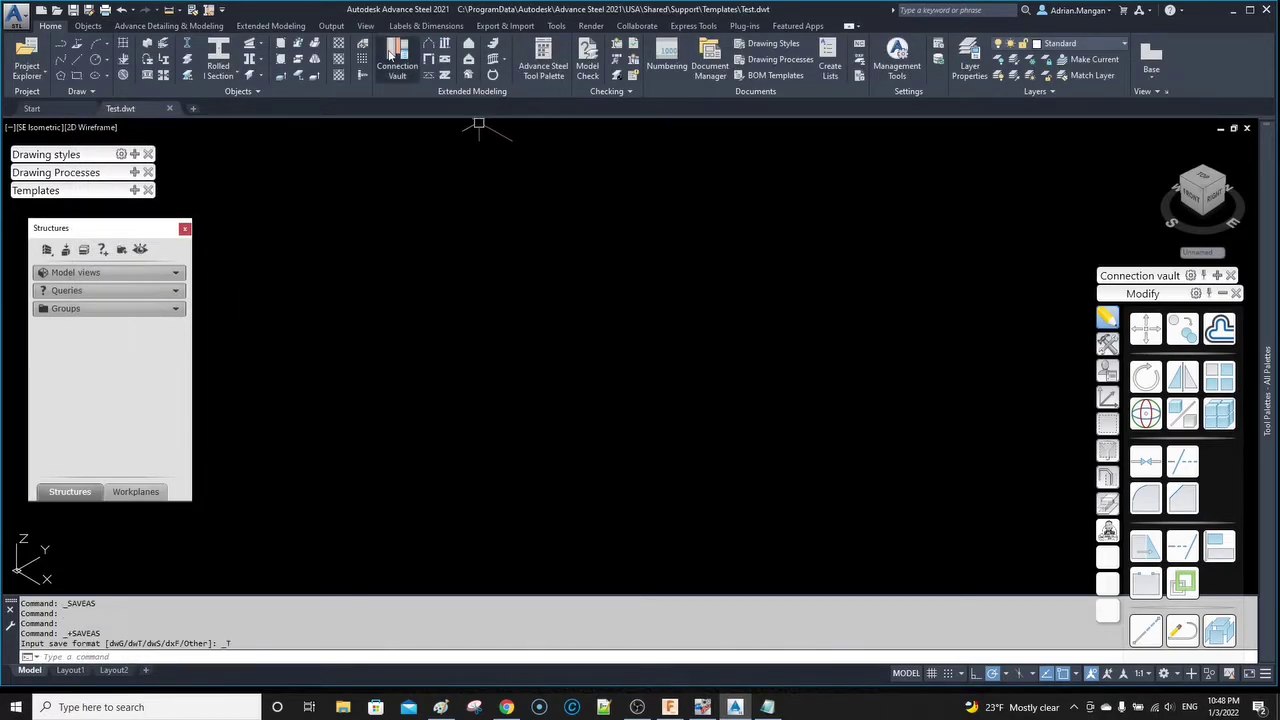
- Start Drawing4 from a template in the Start page Templates list
{"action": "left_click", "coordinate": [44, 106]}
{"action": "left_click", "coordinate": [322, 338]}
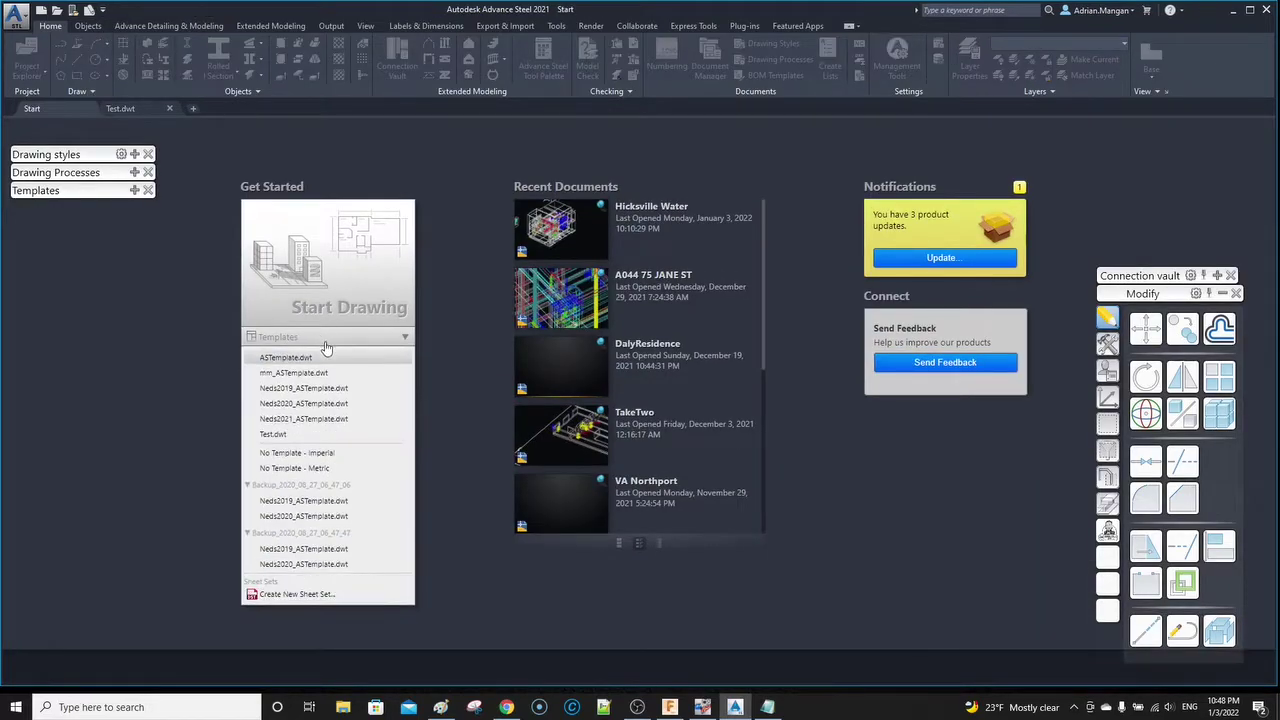
{"action": "left_click", "coordinate": [329, 418]}
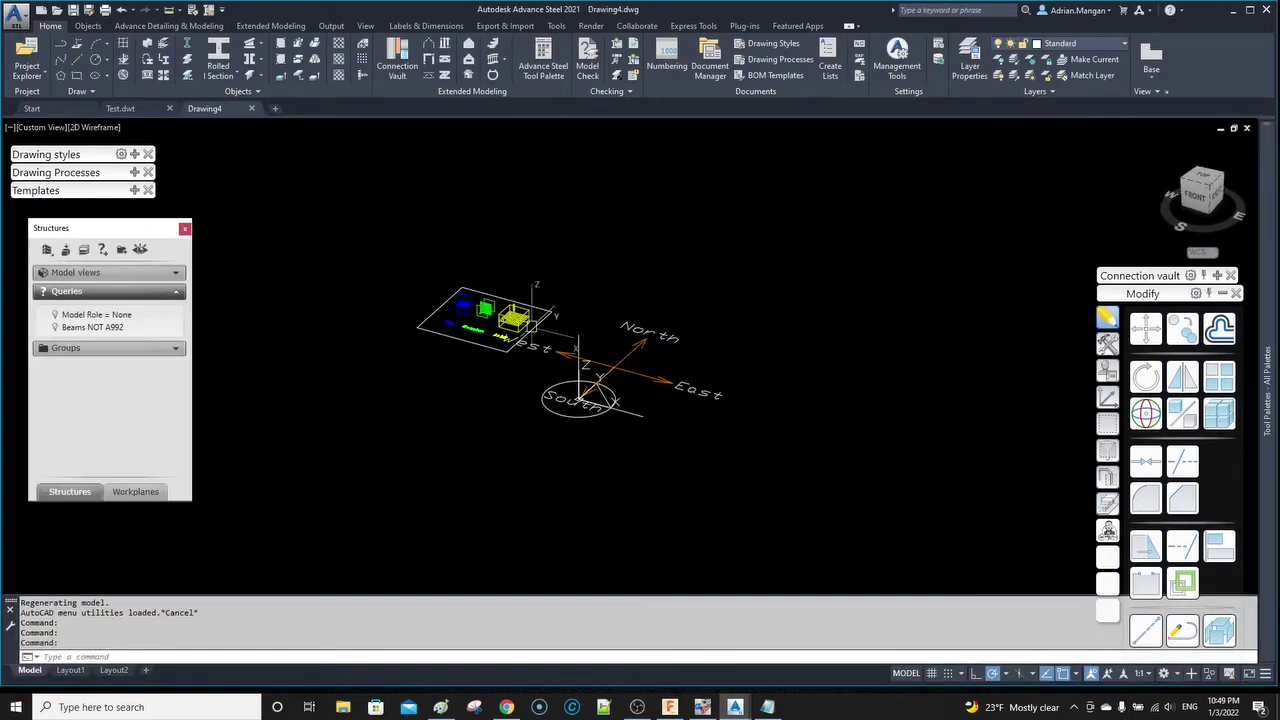
{"action": "scroll", "coordinate": [515, 311], "scroll_direction": "up", "scroll_amount": 3}
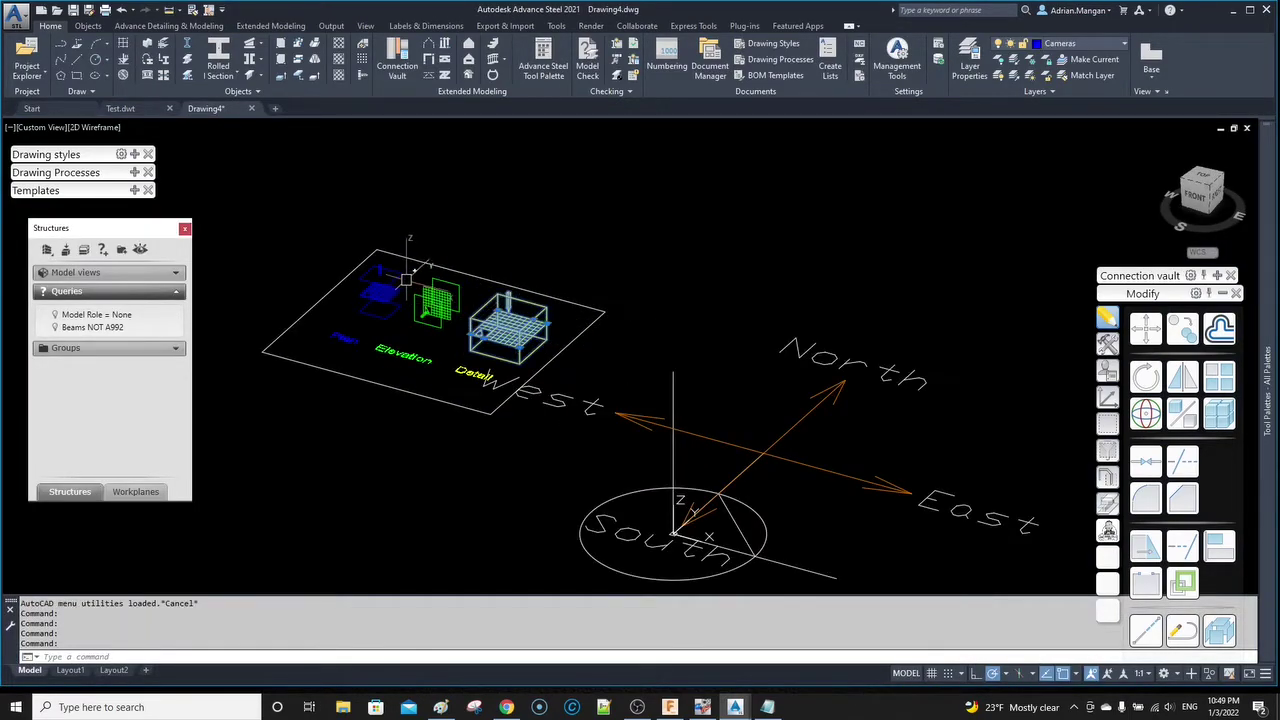
{"action": "scroll", "coordinate": [462, 295], "scroll_direction": "down", "scroll_amount": 3}
{"action": "key", "text": "Escape"}
{"action": "middle_click_drag", "start_coordinate": [590, 290], "coordinate": [568, 280]}
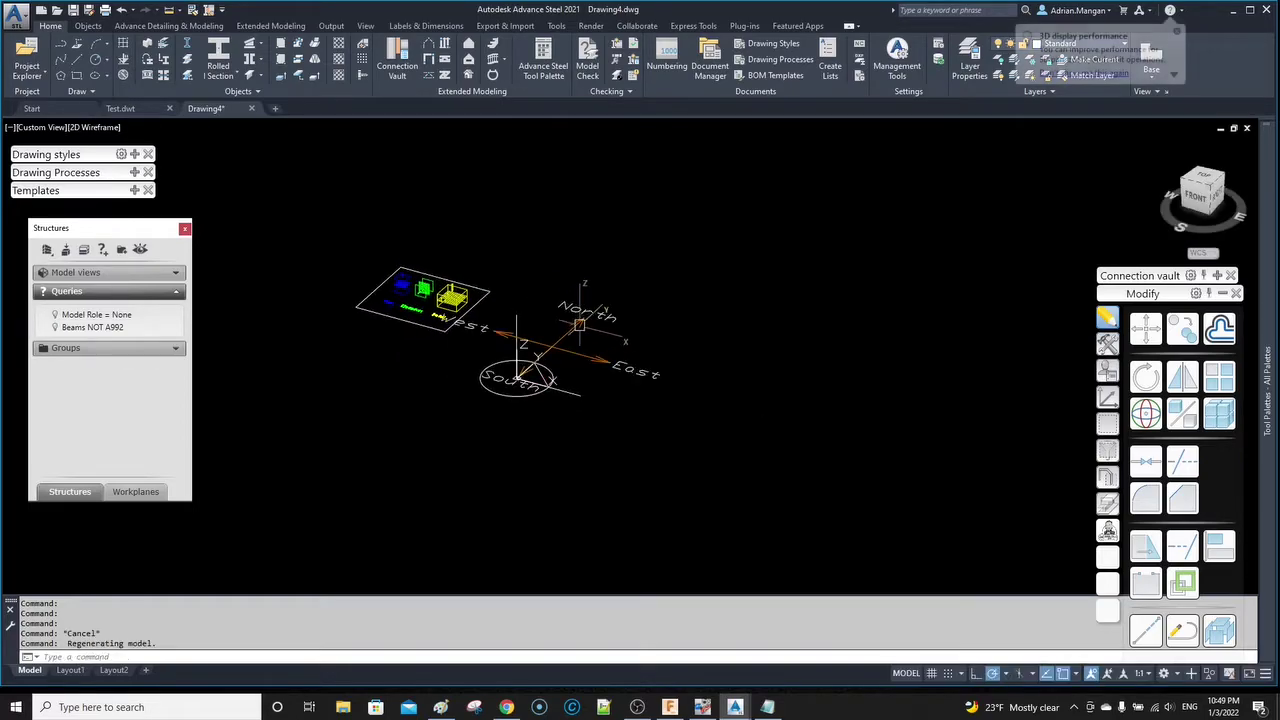
{"action": "scroll", "coordinate": [565, 331], "scroll_direction": "up", "scroll_amount": 3}
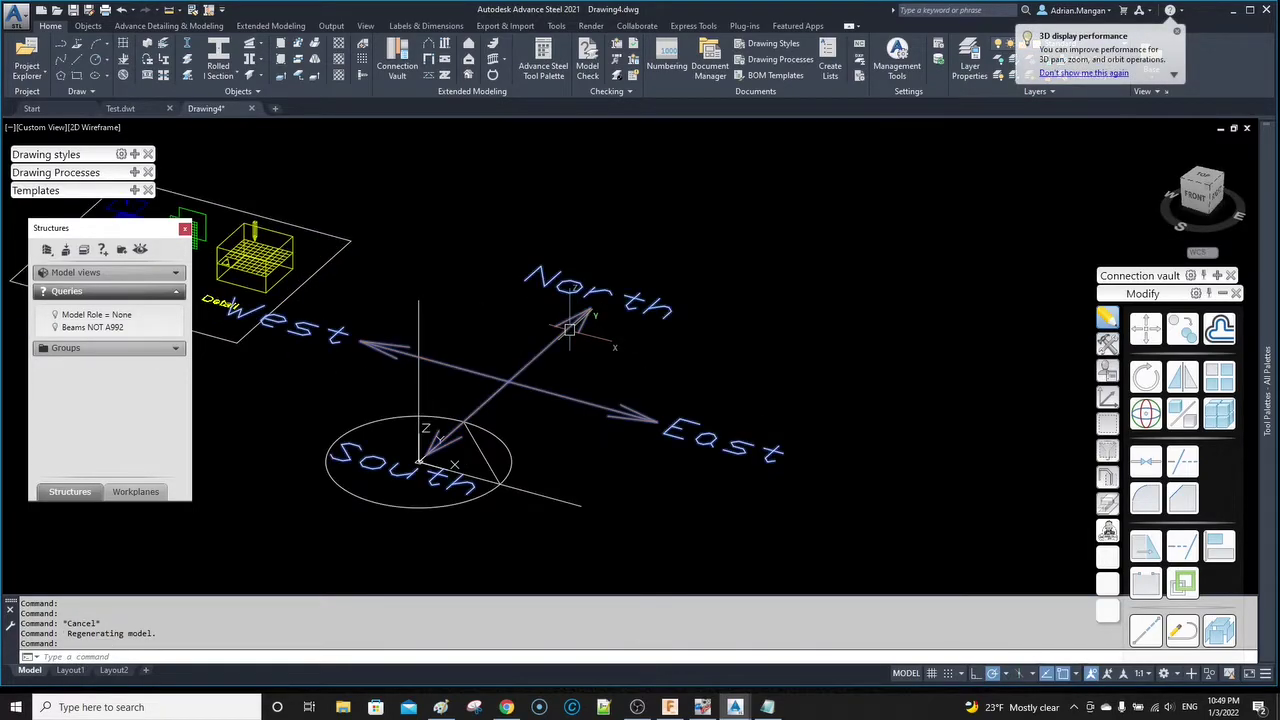
- Try rotating the compass from its right-click menu, then cancel and zoom around it
{"action": "right_click", "coordinate": [585, 222]}
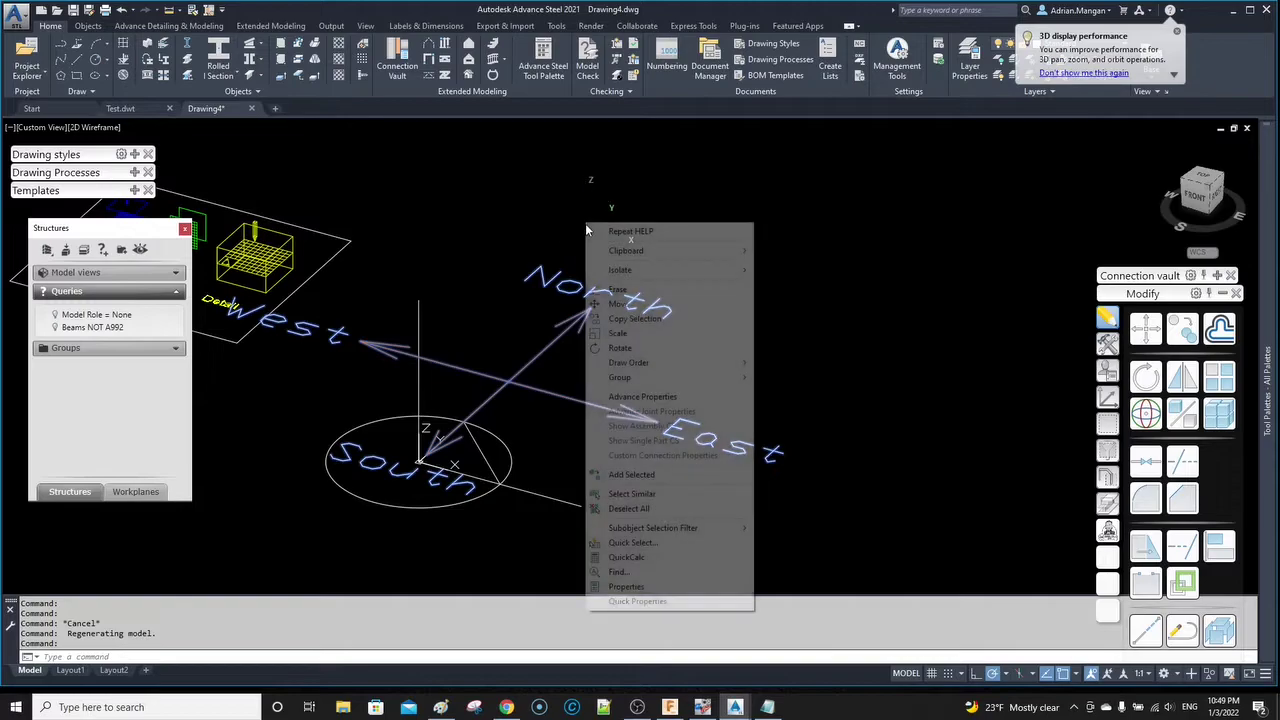
{"action": "left_click", "coordinate": [632, 347]}
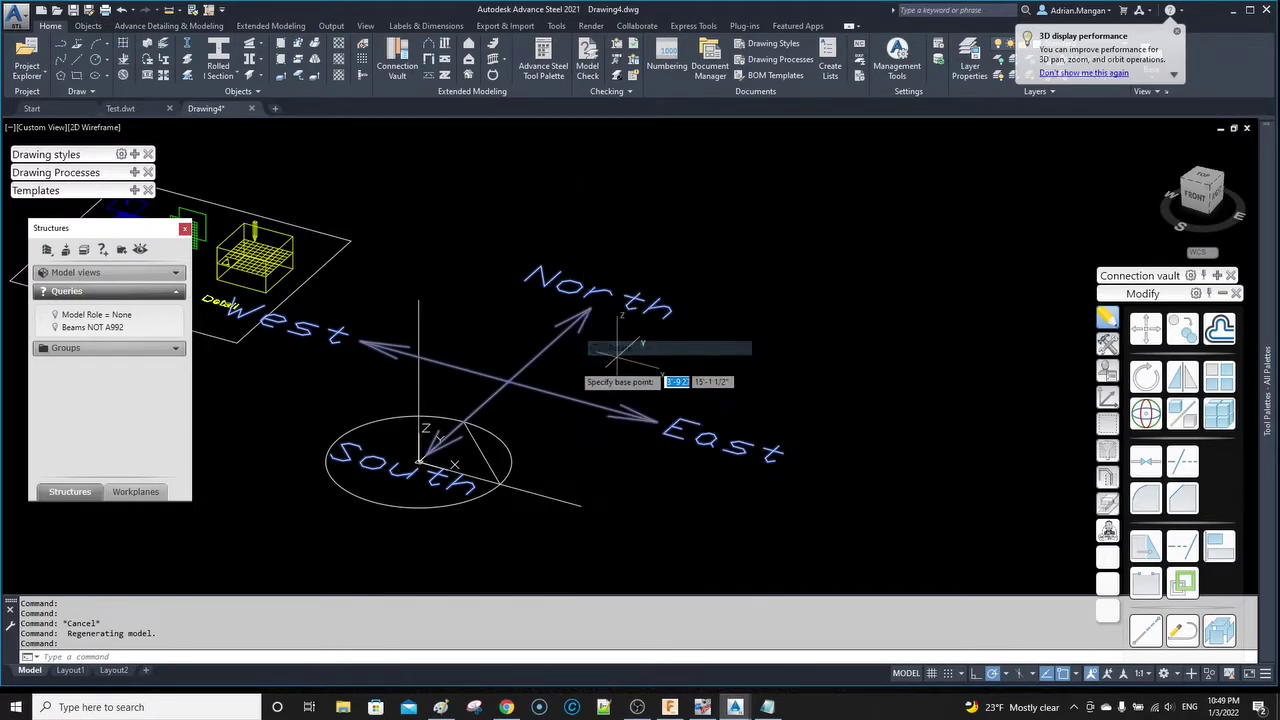
{"action": "left_click", "coordinate": [510, 380]}
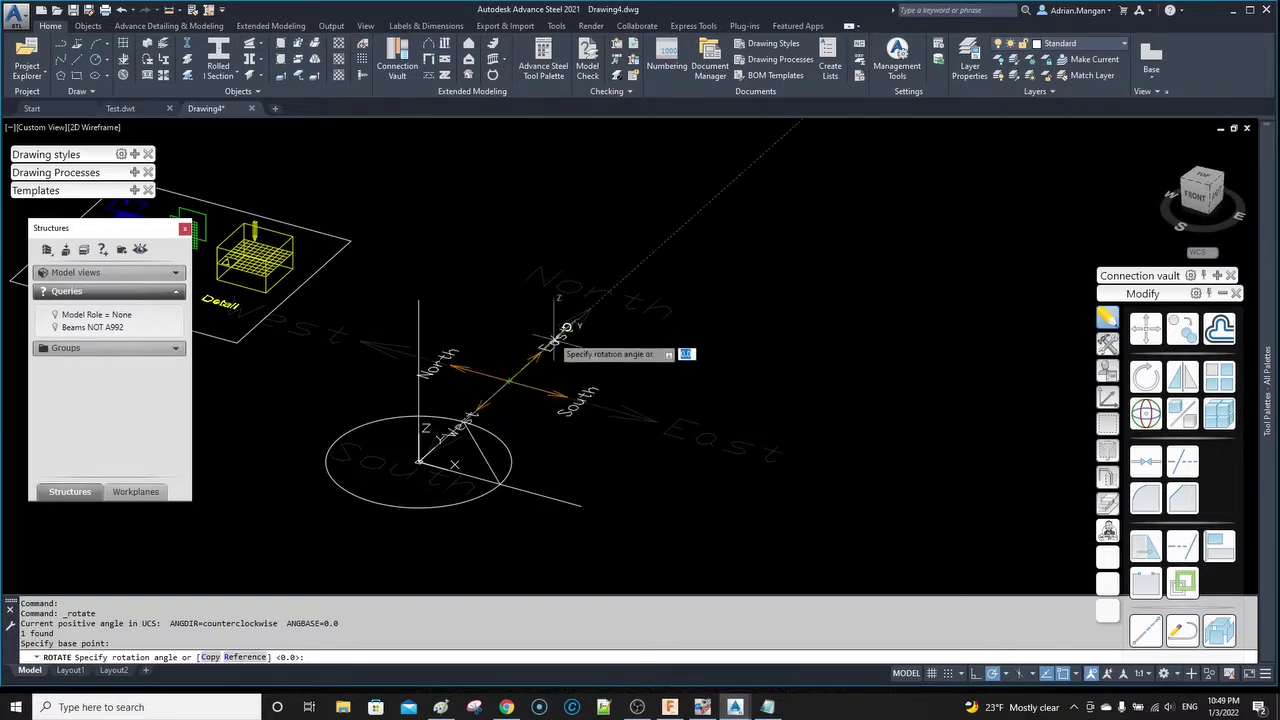
{"action": "key", "text": "Escape"}
{"action": "scroll", "coordinate": [505, 350], "scroll_direction": "down", "scroll_amount": 5}
{"action": "scroll", "coordinate": [503, 376], "scroll_direction": "up", "scroll_amount": 5}
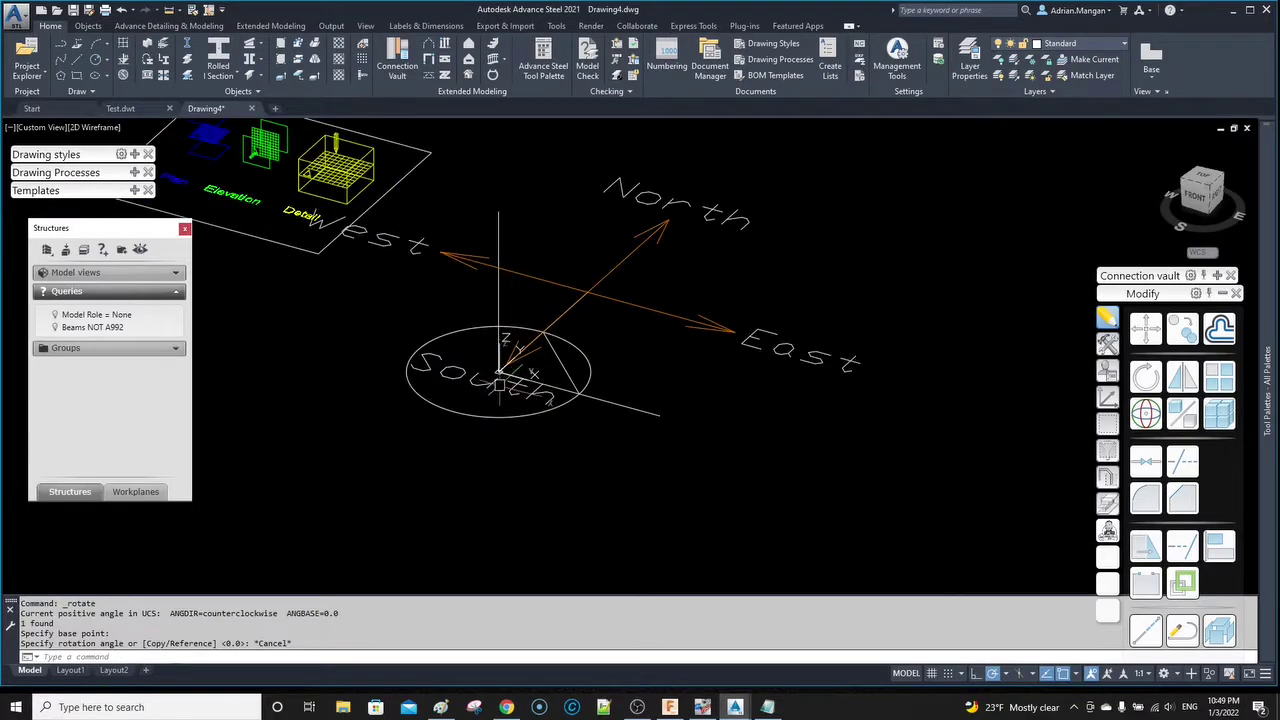
{"action": "scroll", "coordinate": [577, 372], "scroll_direction": "down", "scroll_amount": 3}
{"action": "left_click", "coordinate": [577, 372]}
{"action": "scroll", "coordinate": [577, 372], "scroll_direction": "down", "scroll_amount": 2}
{"action": "scroll", "coordinate": [540, 330], "scroll_direction": "up", "scroll_amount": 5}
{"action": "scroll", "coordinate": [540, 313], "scroll_direction": "down", "scroll_amount": 5}
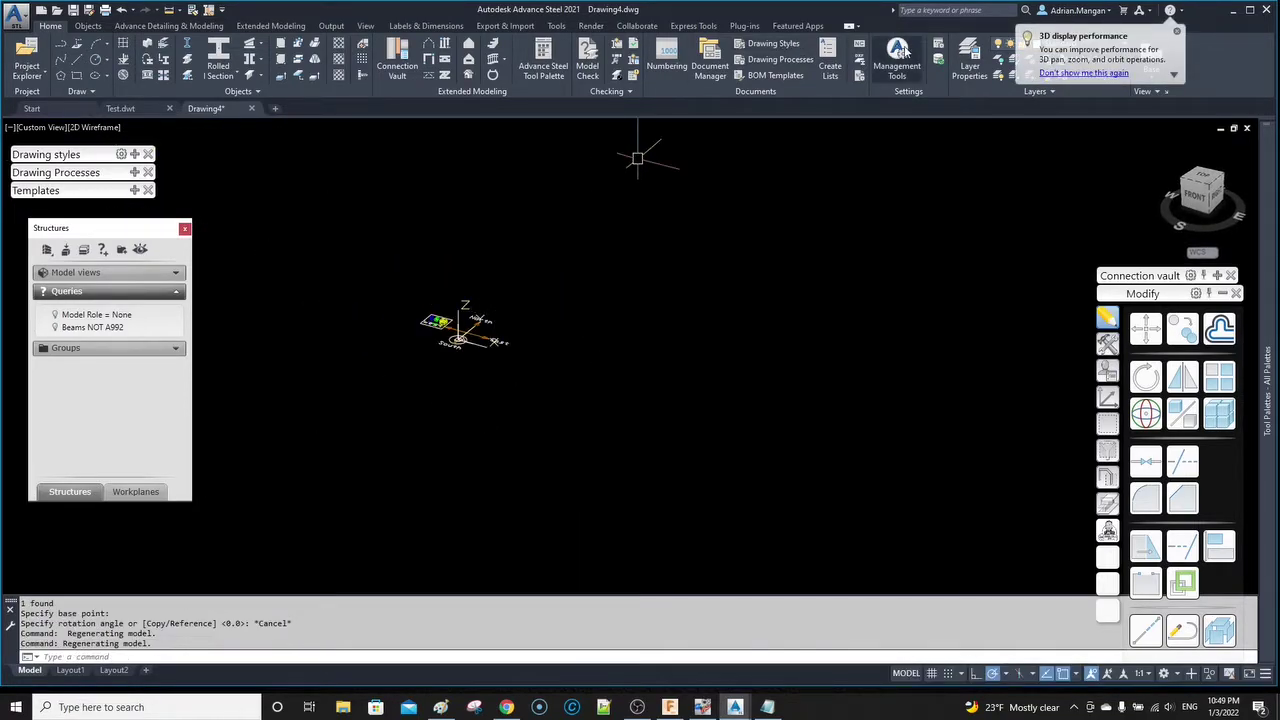
{"action": "left_click", "coordinate": [940, 46]}
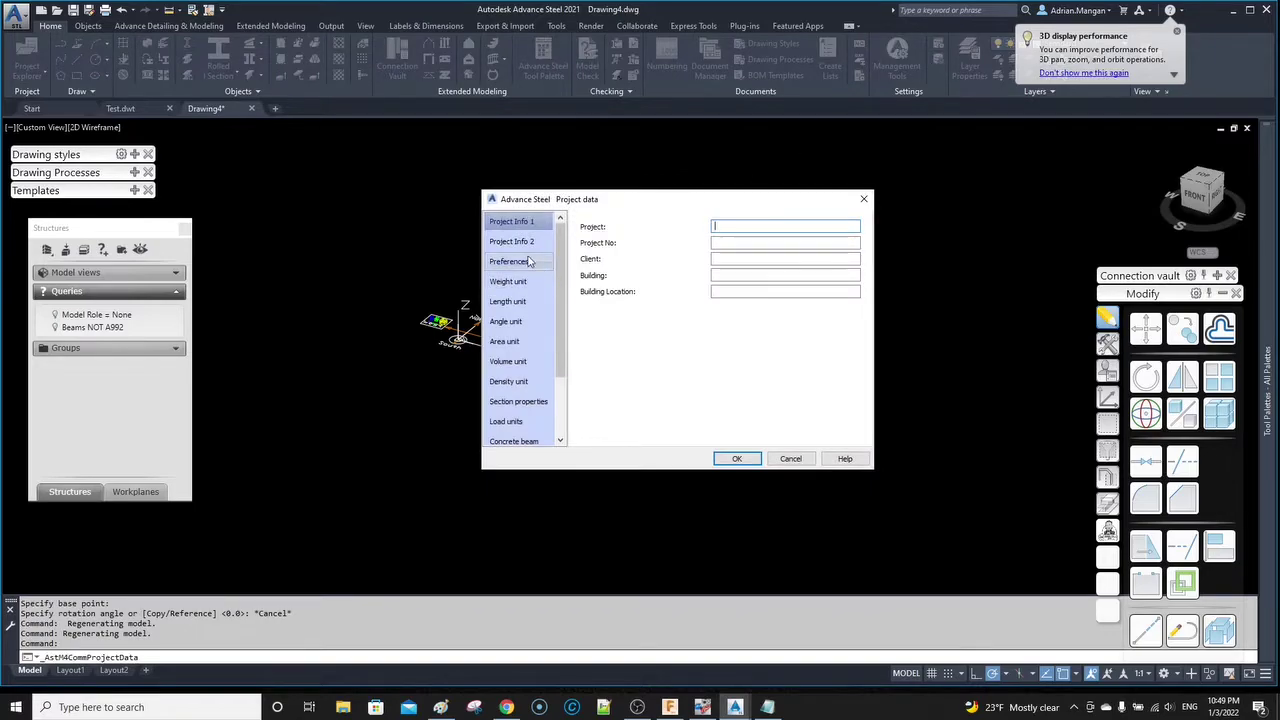
{"action": "left_click", "coordinate": [511, 241]}
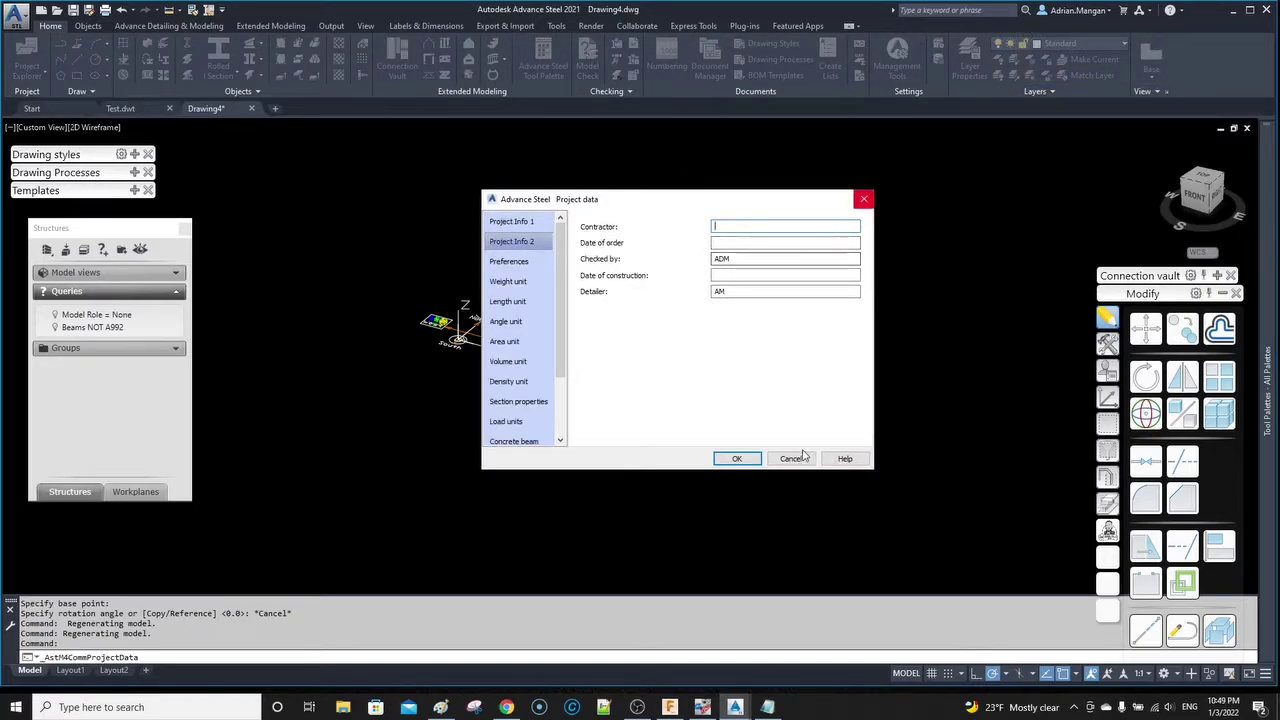
{"action": "left_click", "coordinate": [864, 199]}
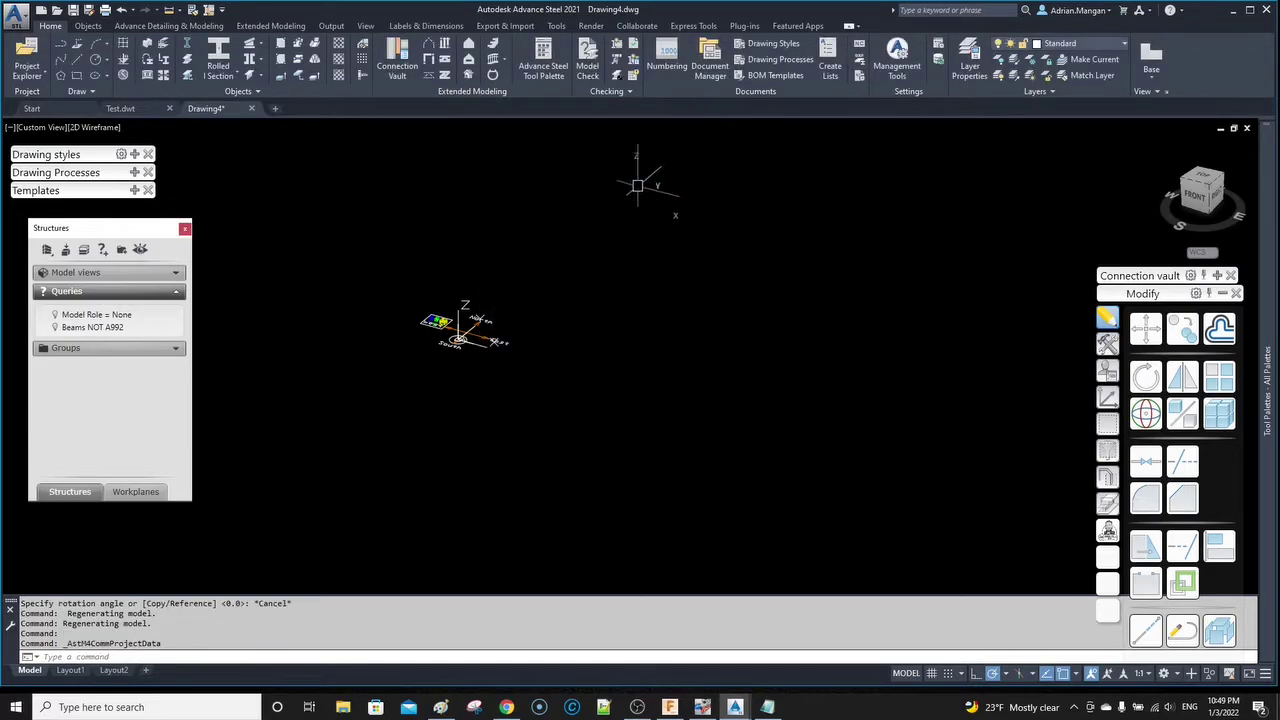
{"action": "middle_click_drag", "start_coordinate": [566, 300], "coordinate": [577, 271]}
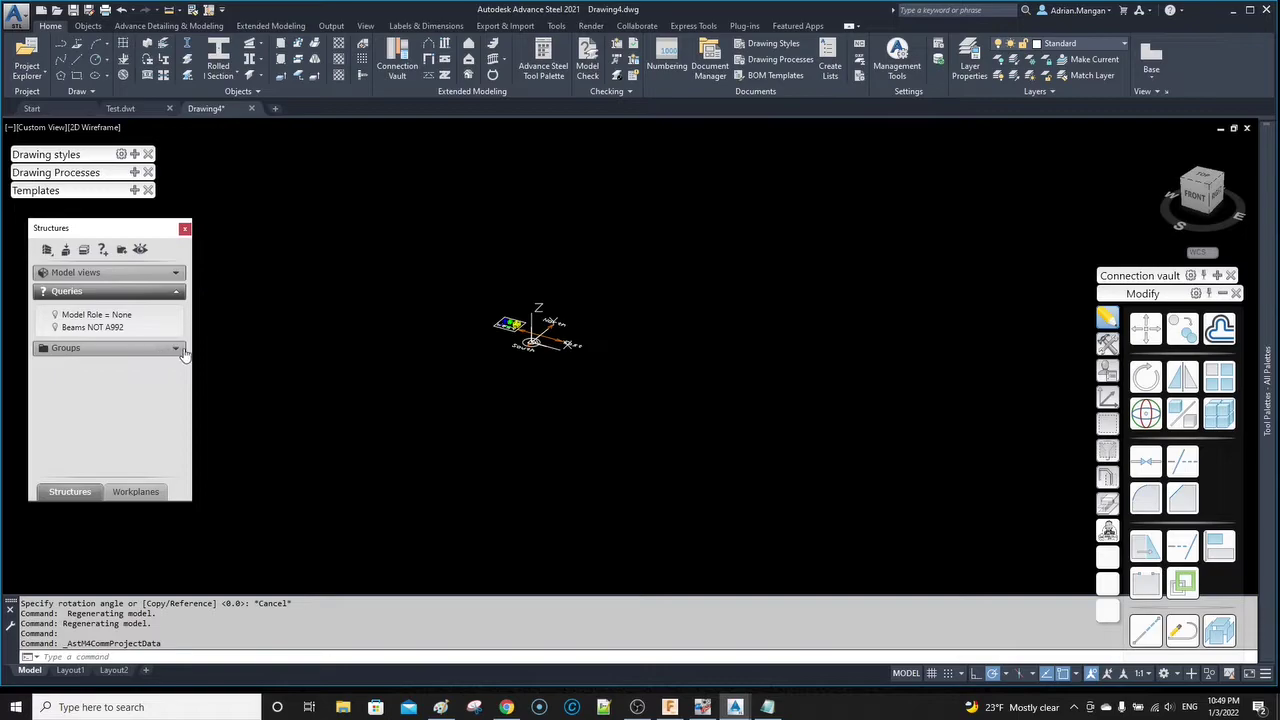
{"action": "left_click", "coordinate": [176, 291]}
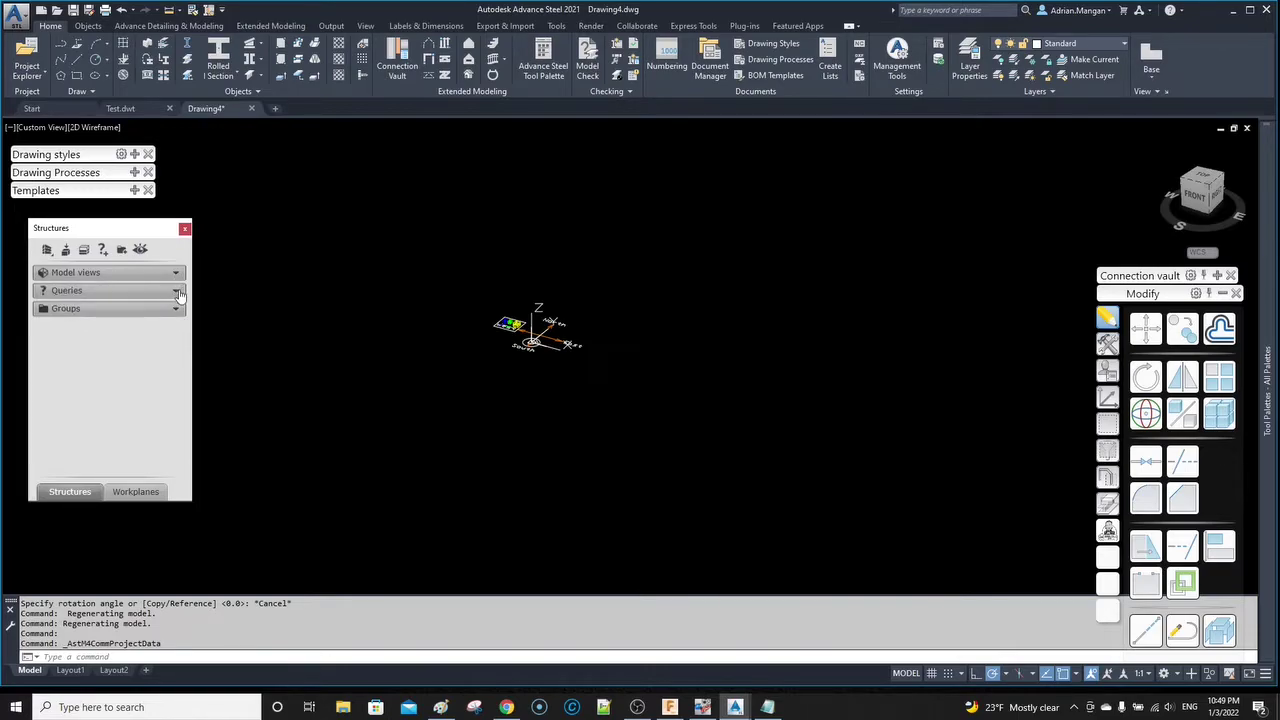
{"action": "left_click", "coordinate": [178, 292]}
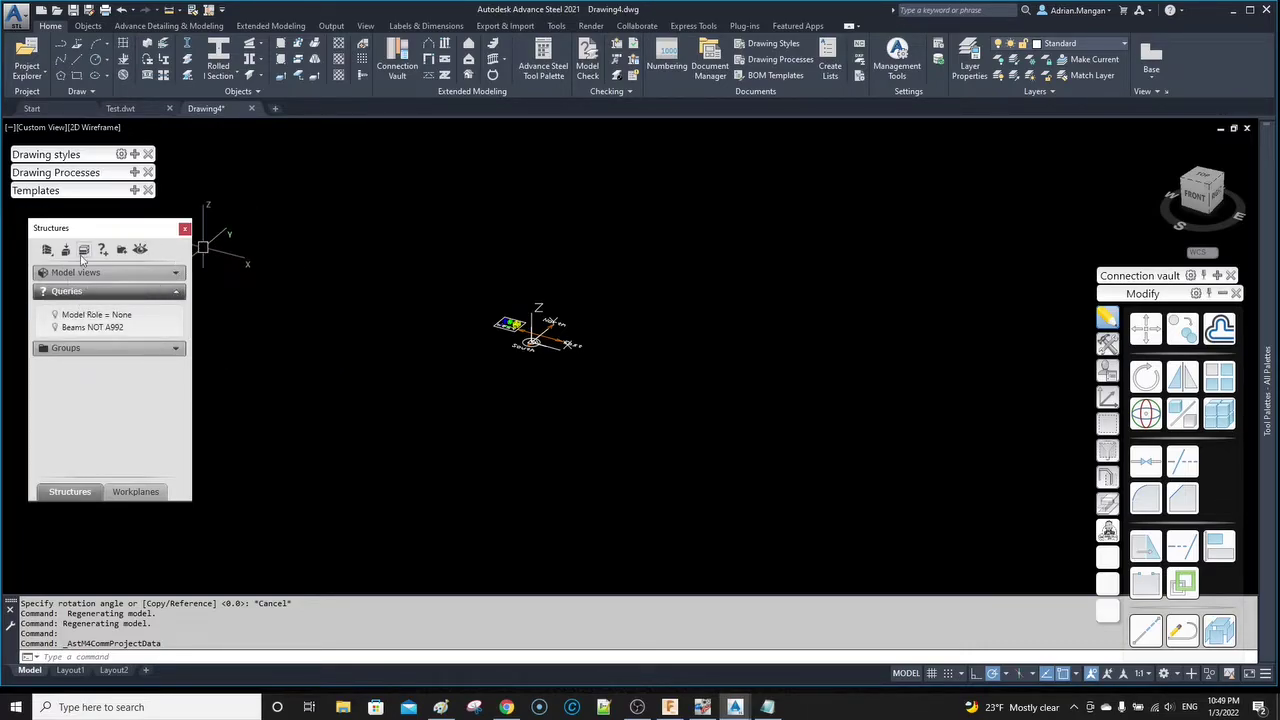
- Drop down the Layers panel list to review the drawing's layers, then close it
{"action": "left_click", "coordinate": [1124, 45]}
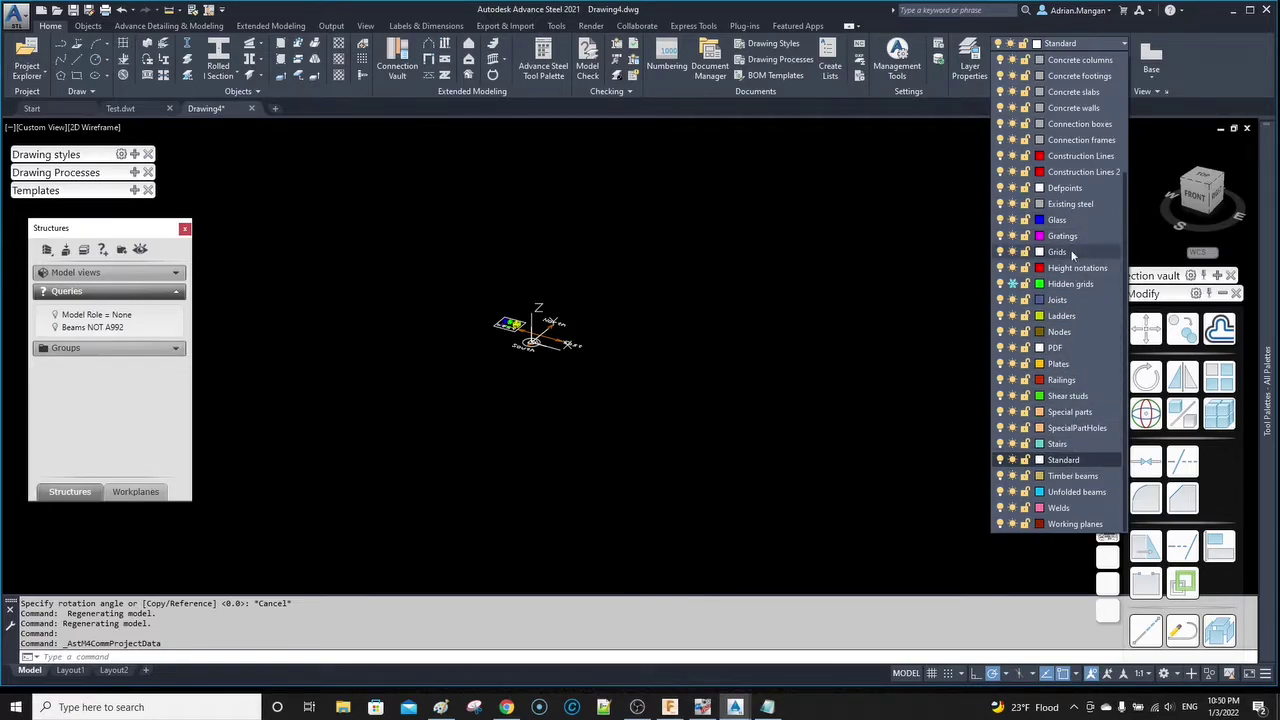
{"action": "left_click", "coordinate": [974, 52]}
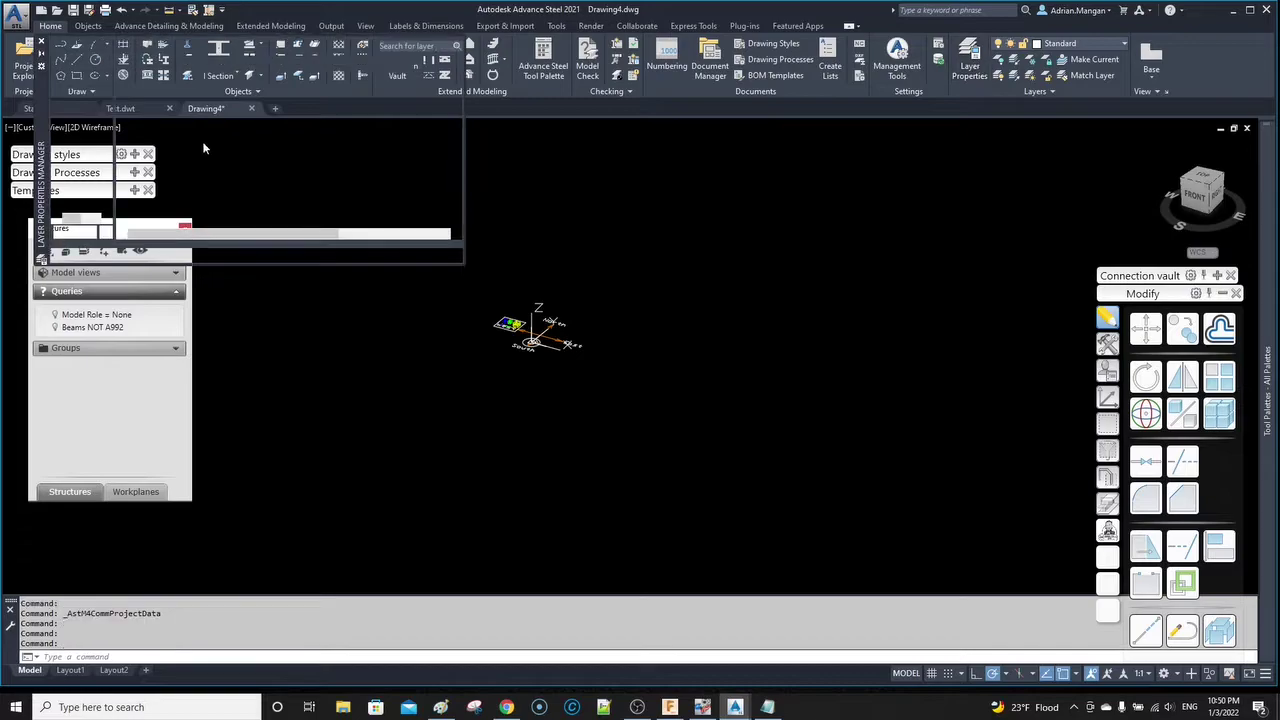
{"action": "scroll", "coordinate": [192, 125], "scroll_direction": "down", "scroll_amount": 1}
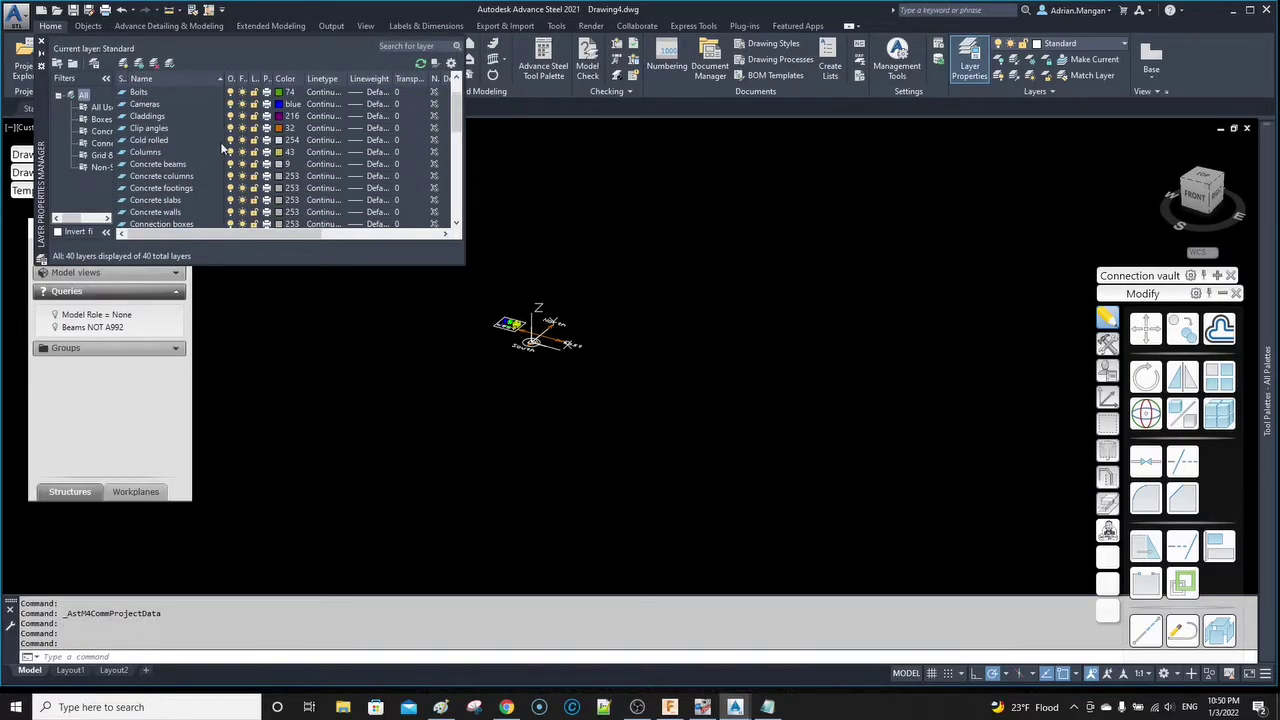
{"action": "left_click", "coordinate": [148, 189]}
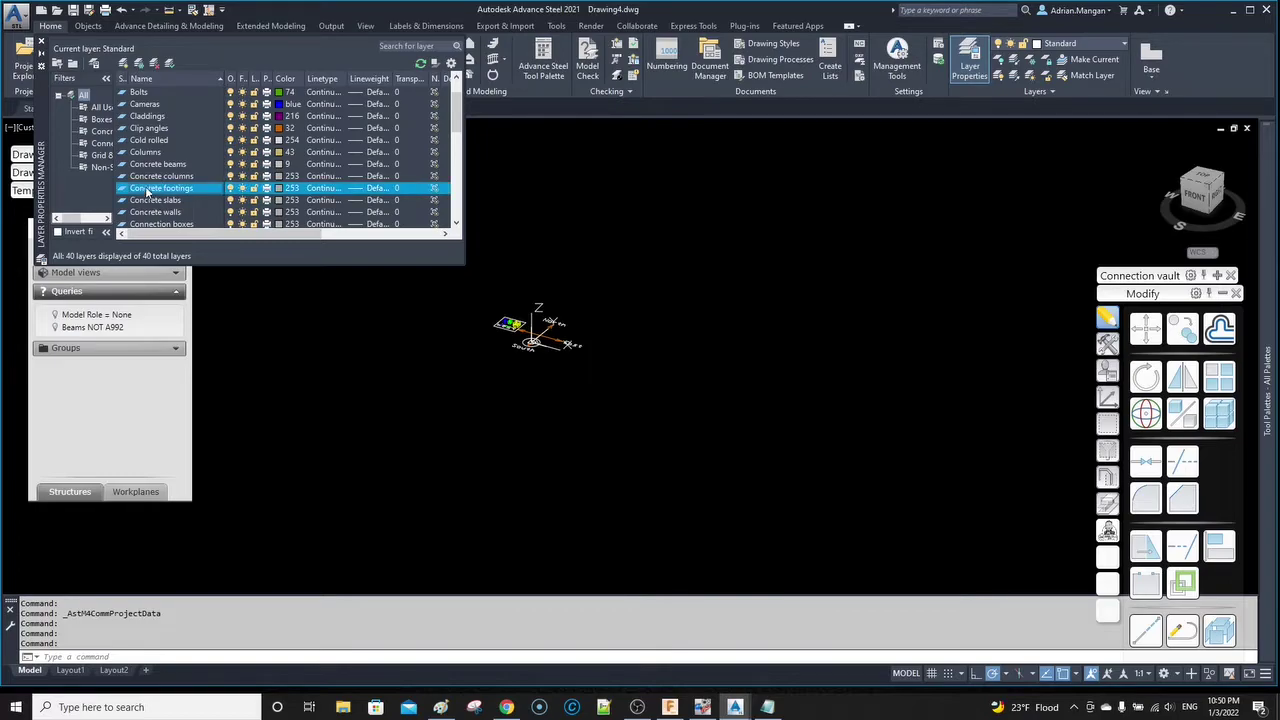
{"action": "left_click", "coordinate": [123, 63]}
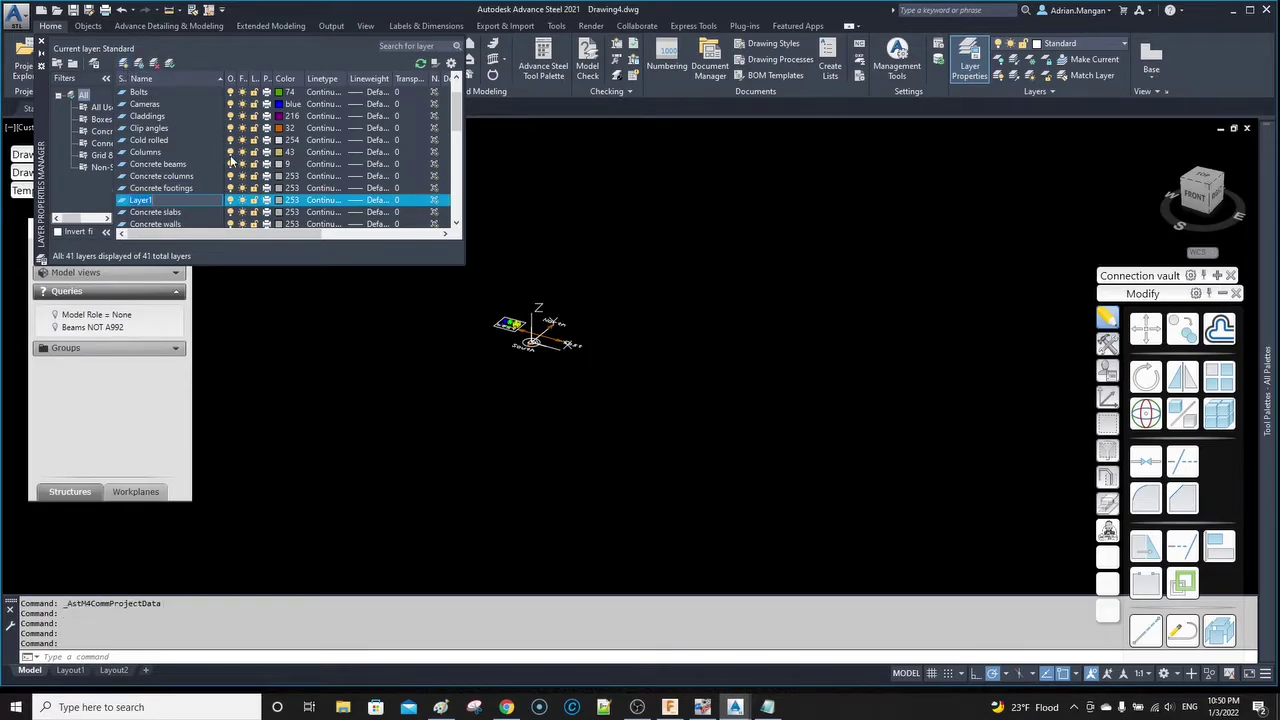
{"action": "type", "text": "Grout"}
{"action": "key", "text": "Return"}
{"action": "scroll", "coordinate": [214, 176], "scroll_direction": "down", "scroll_amount": 3}
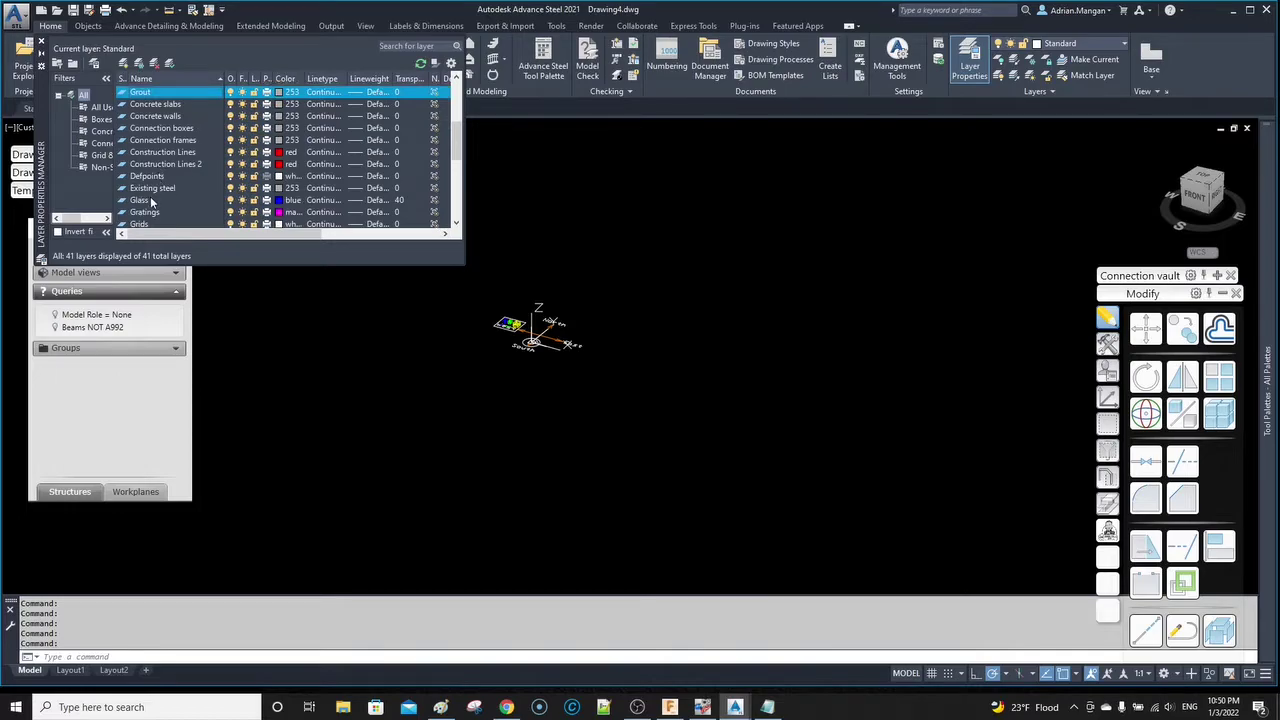
{"action": "scroll", "coordinate": [150, 190], "scroll_direction": "down", "scroll_amount": 1}
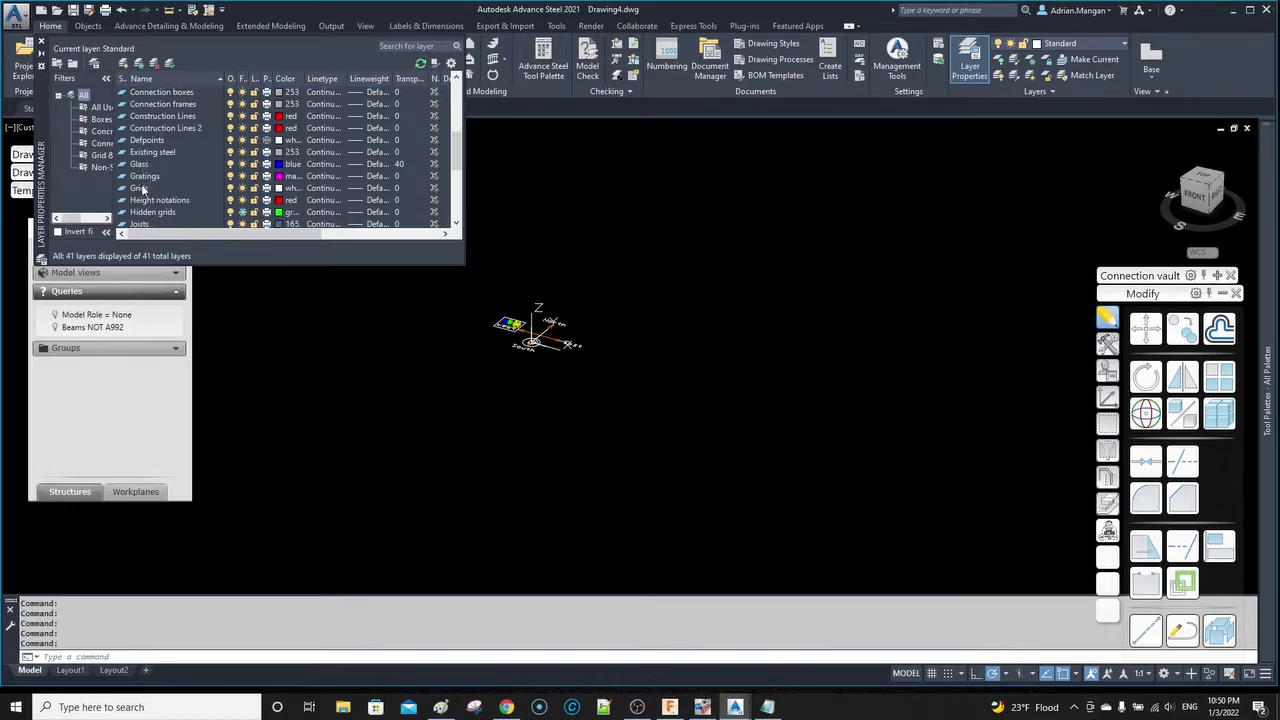
- Starting from the Grids layer, add new layers Grids 1st and Grids 2nd
{"action": "left_click", "coordinate": [143, 189]}
{"action": "left_click", "coordinate": [124, 64]}
{"action": "type", "text": "Grids 1"}
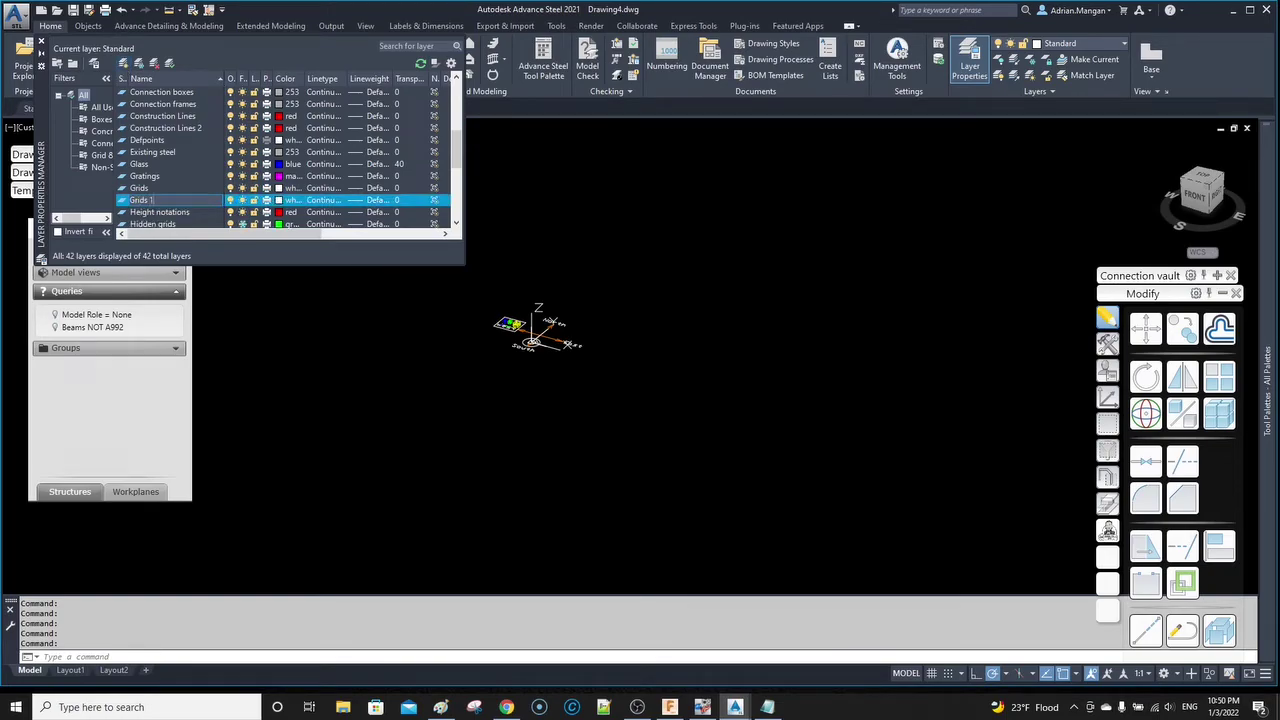
{"action": "key", "text": "Return"}
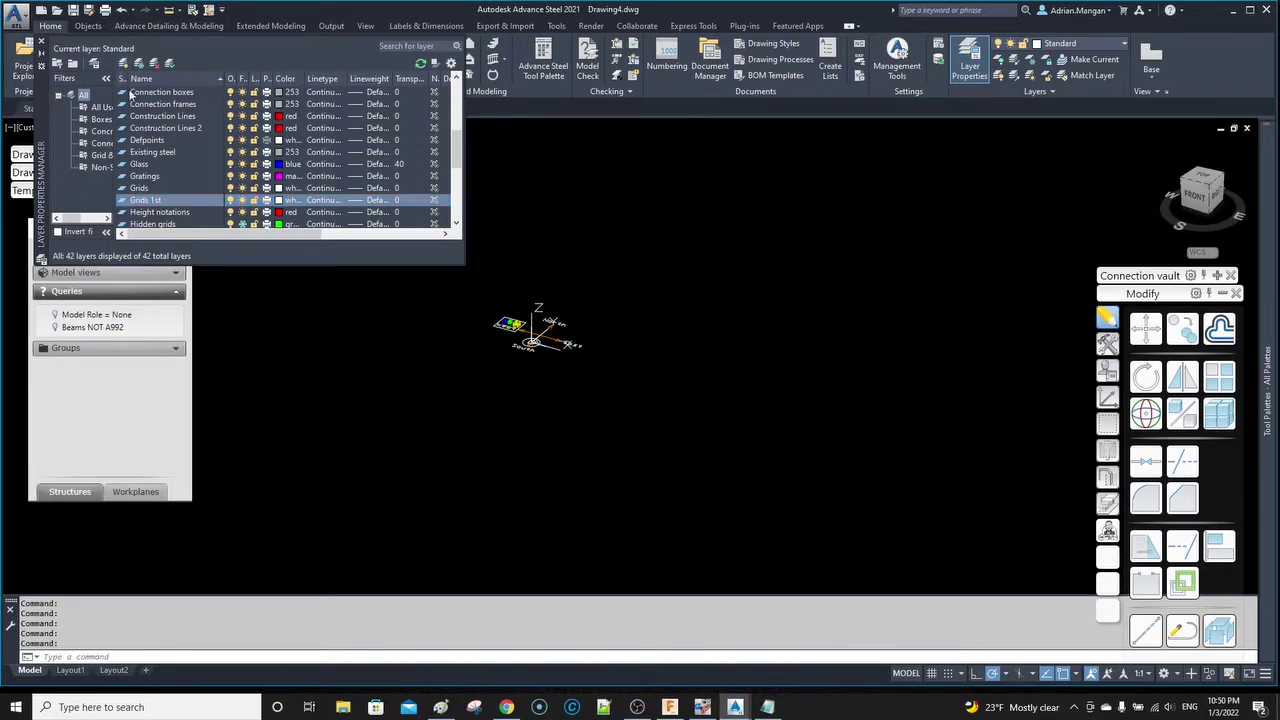
{"action": "left_click", "coordinate": [125, 64]}
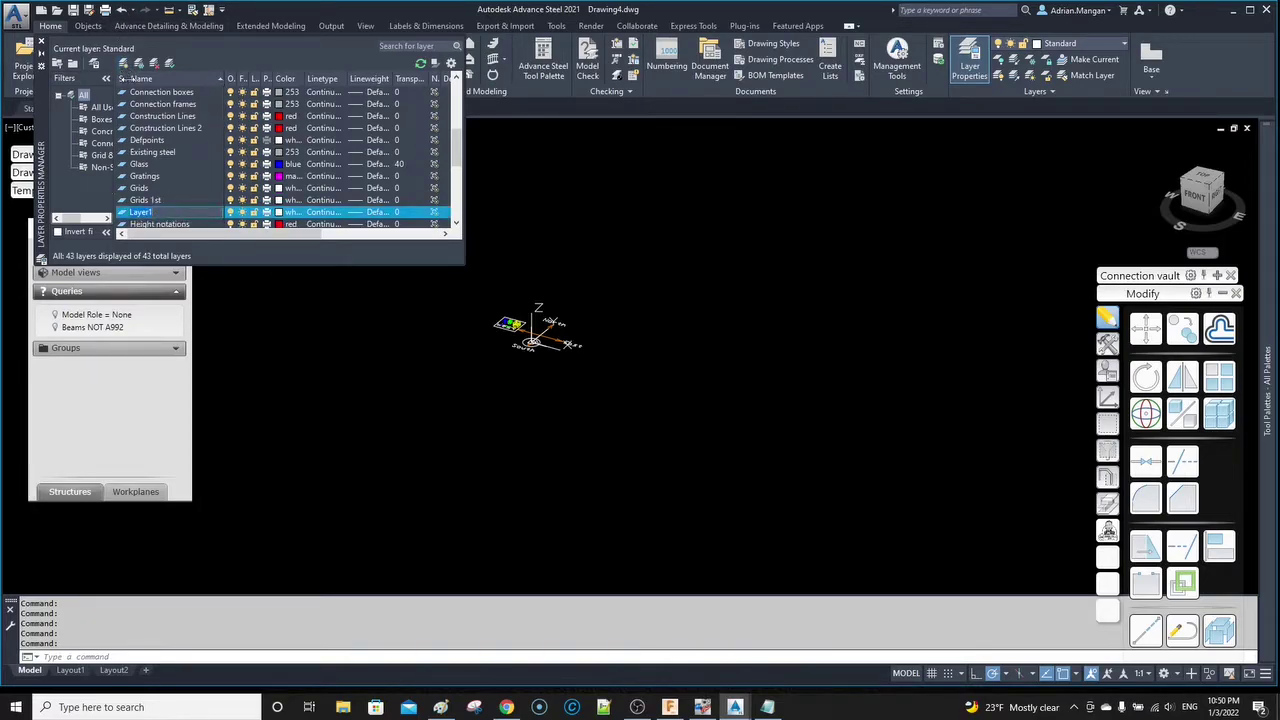
{"action": "type", "text": "Grids 2nd"}
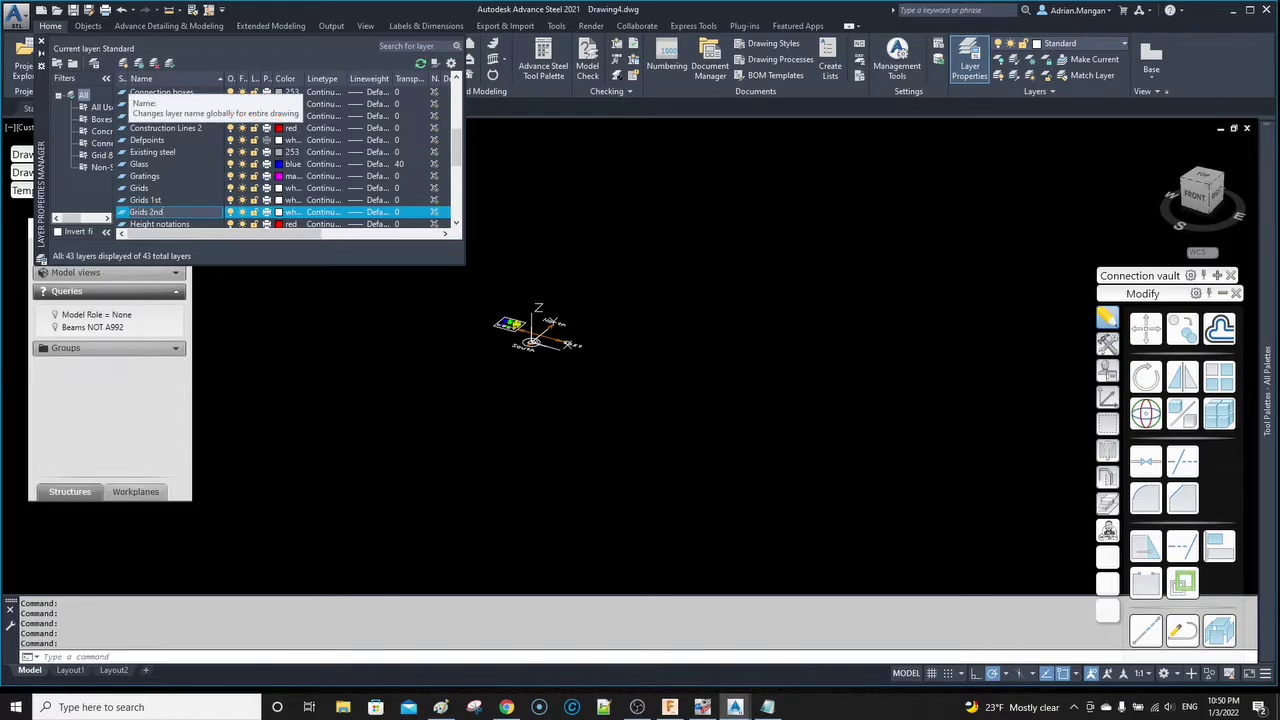
{"action": "key", "text": "Return"}
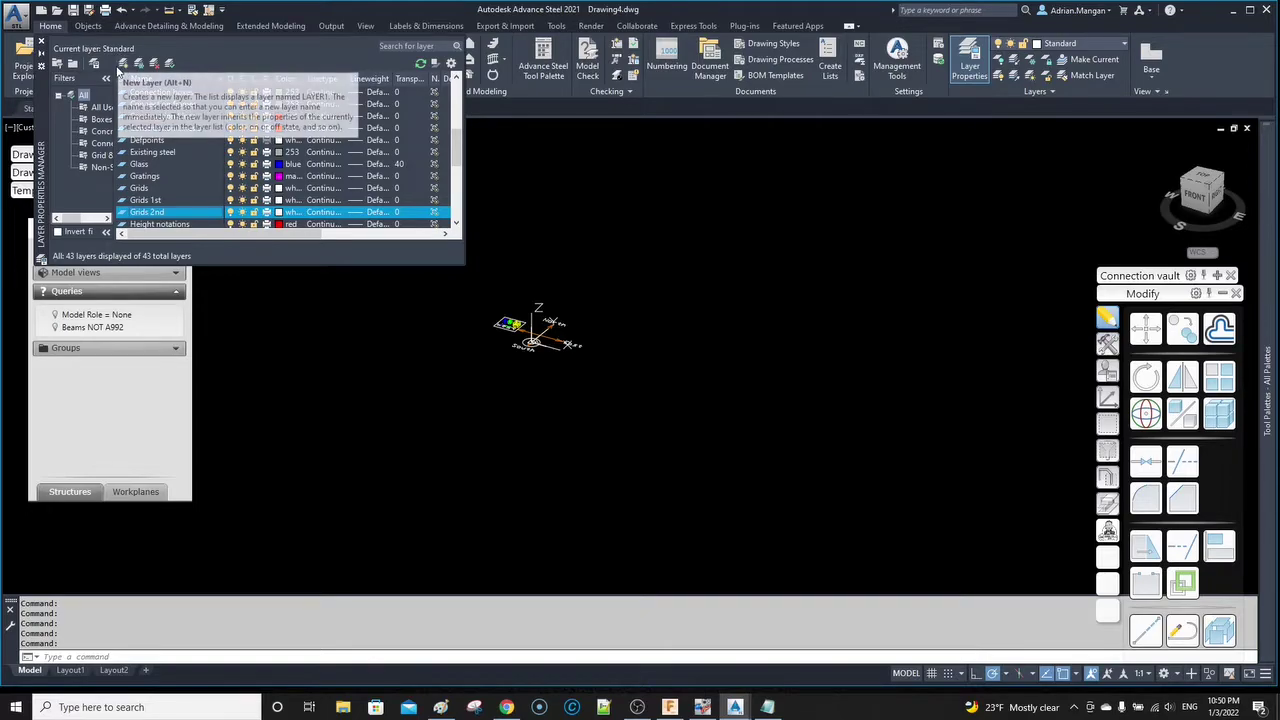
- Add layers Grids 3rd and Grids 4th, then close the Layer Properties Manager
{"action": "left_click", "coordinate": [123, 64]}
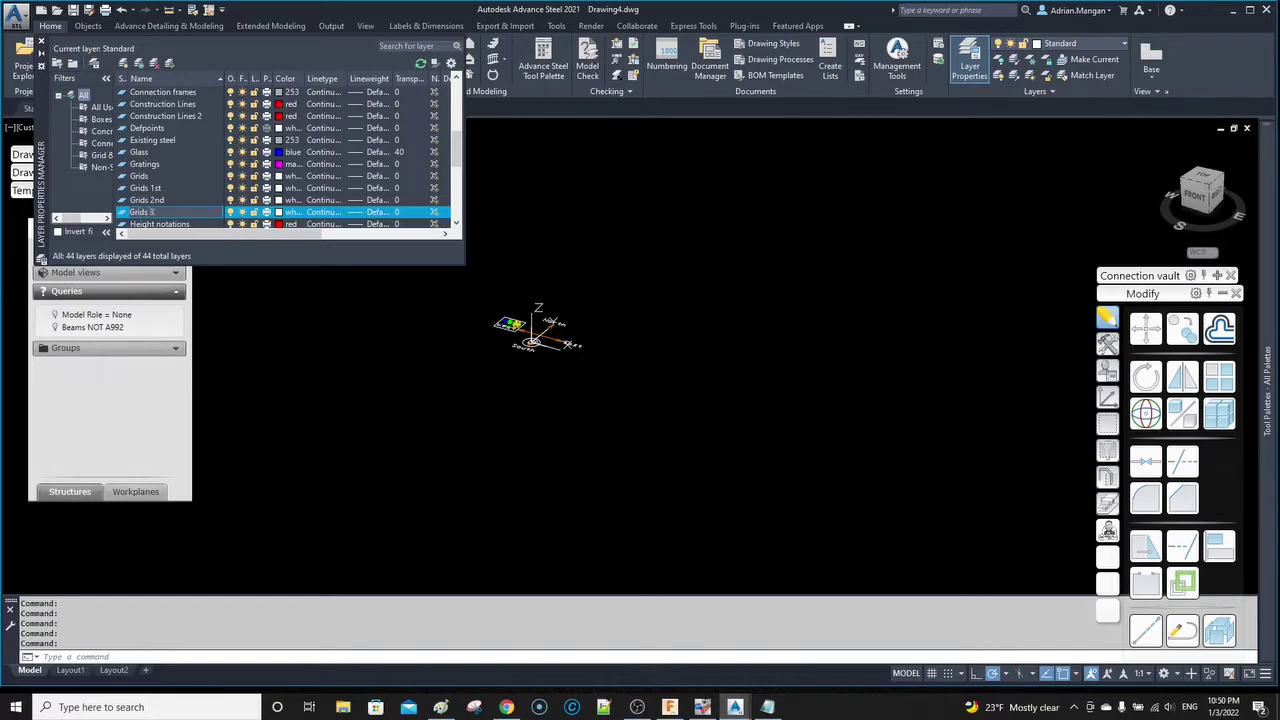
{"action": "key", "text": "Return"}
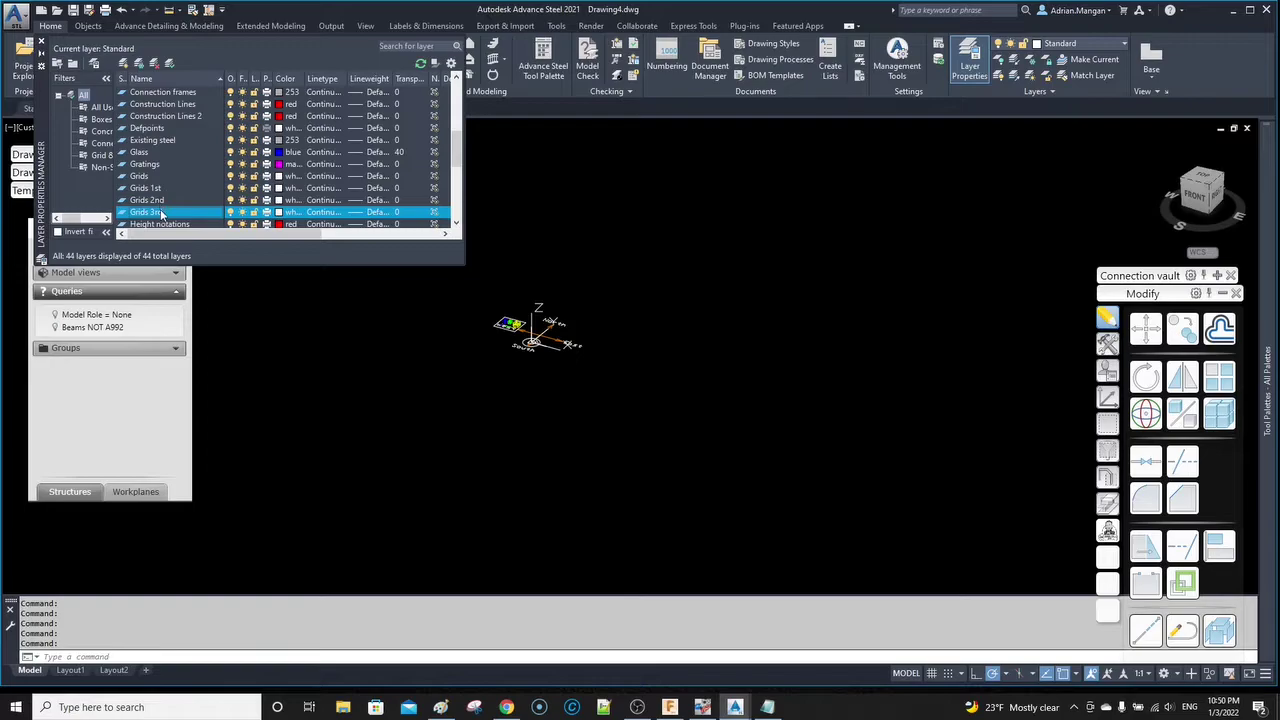
{"action": "scroll", "coordinate": [187, 211], "scroll_direction": "down", "scroll_amount": 1}
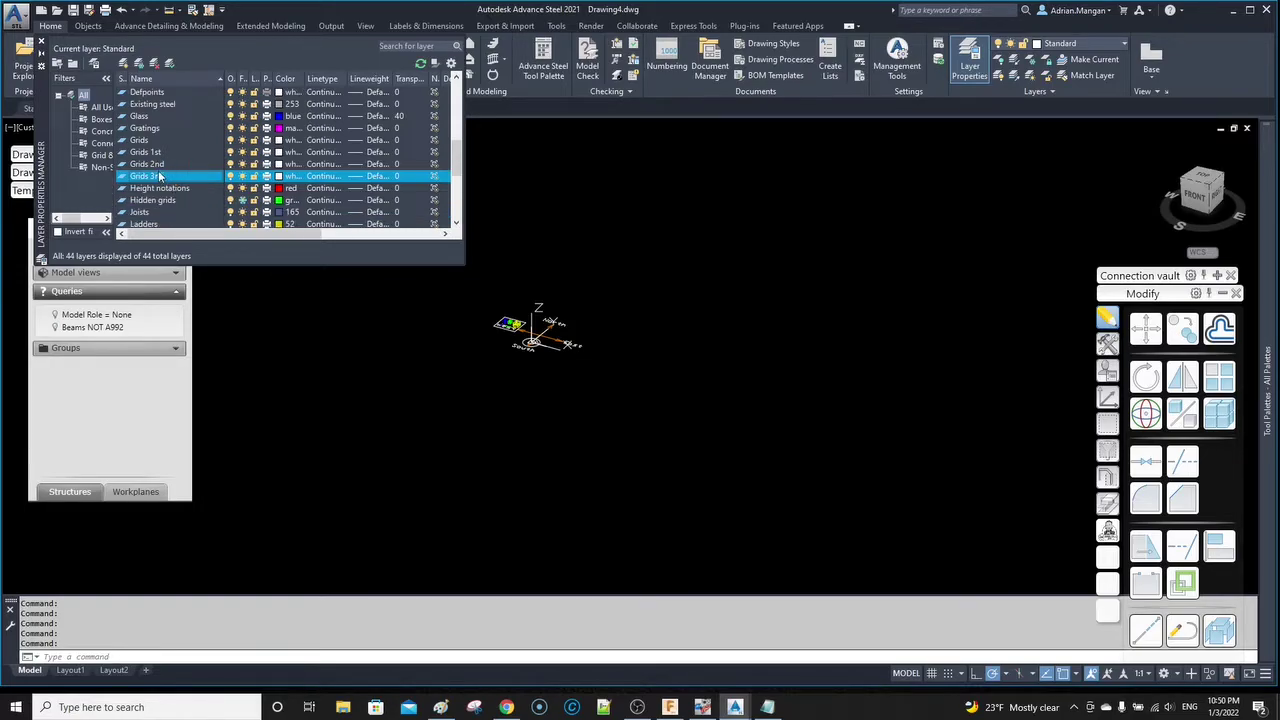
{"action": "left_click", "coordinate": [125, 63]}
{"action": "type", "text": "Grids 4th"}
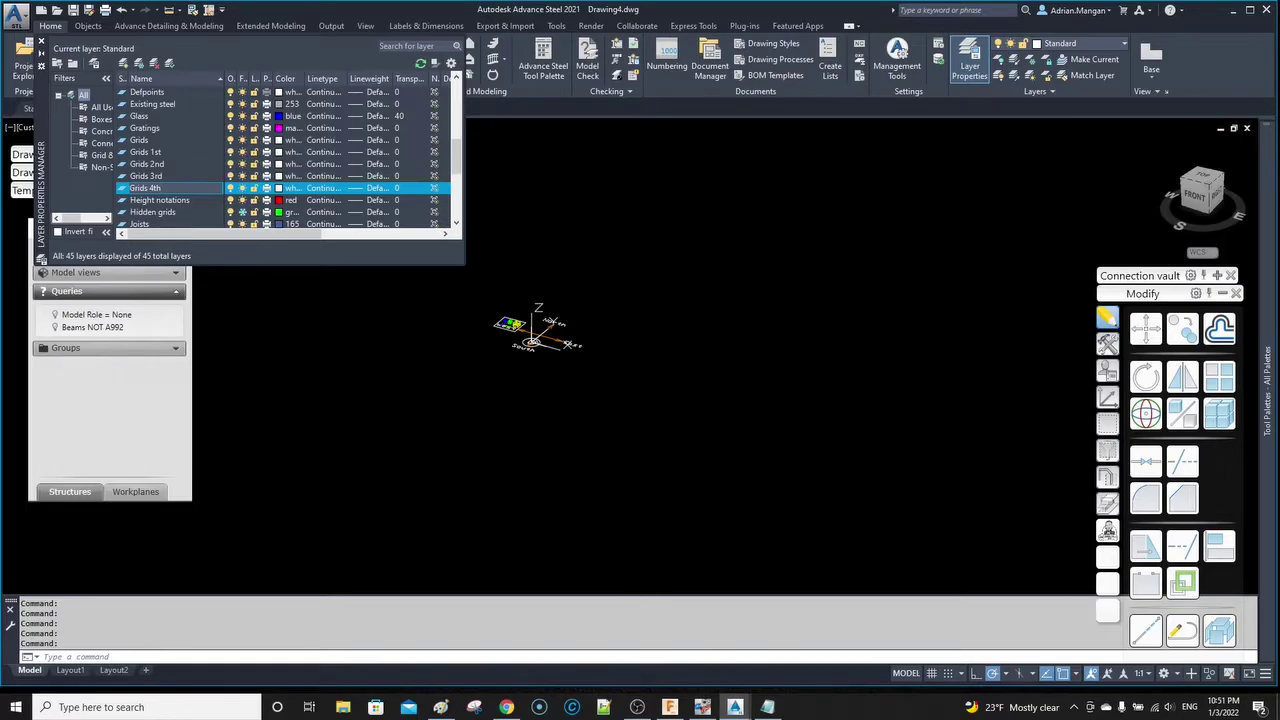
{"action": "key", "text": "Return"}
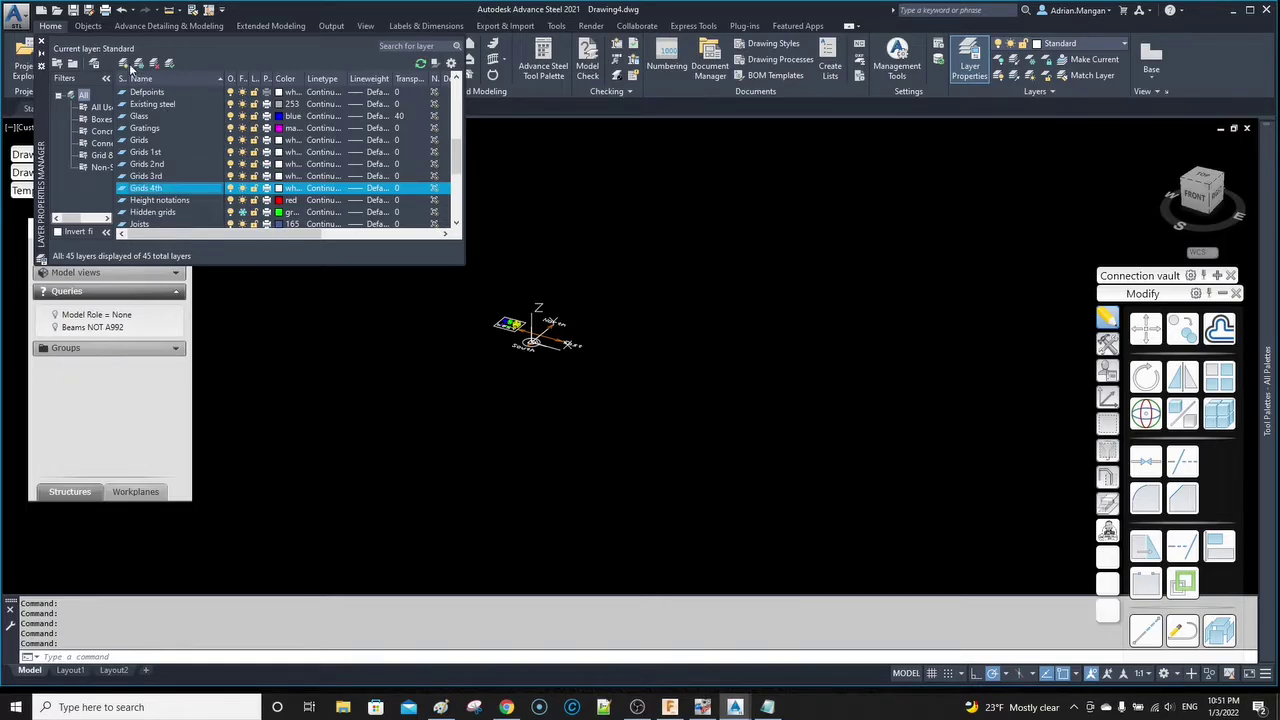
{"action": "left_click", "coordinate": [41, 42]}
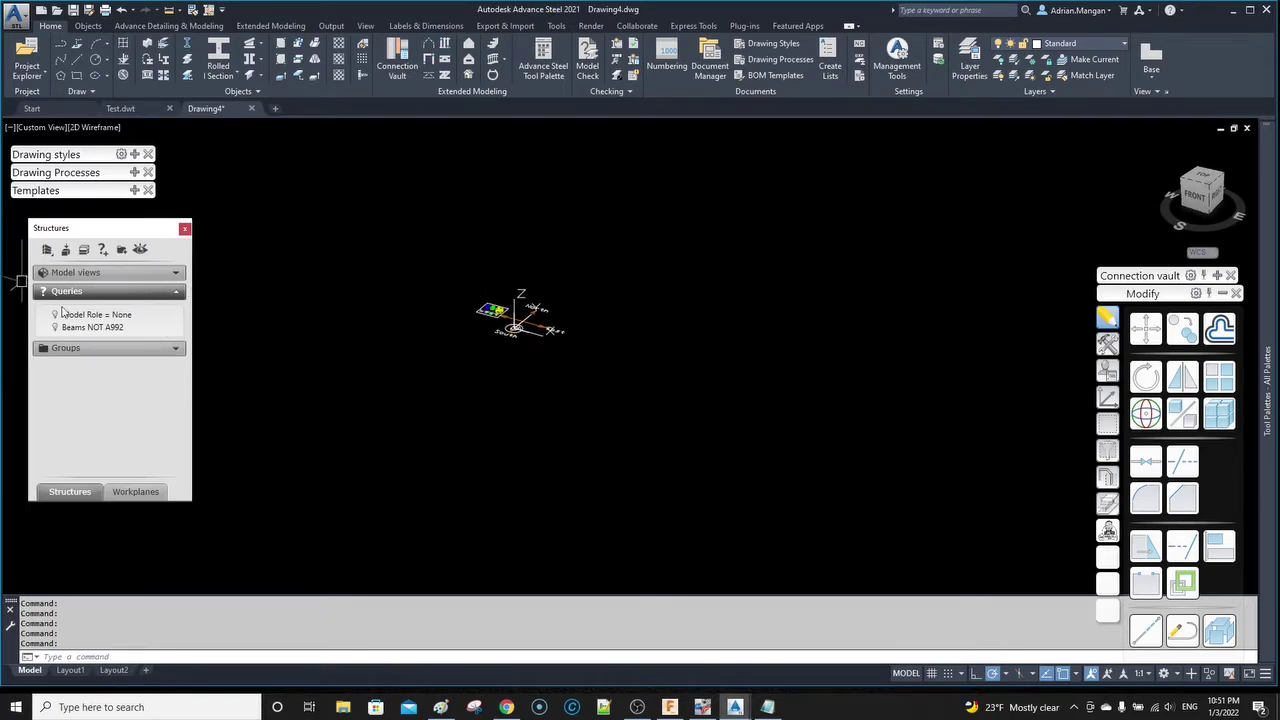
- Save the drawing as a template, replacing Neds2021_ASTemplate.dwt
{"action": "left_click", "coordinate": [18, 16]}
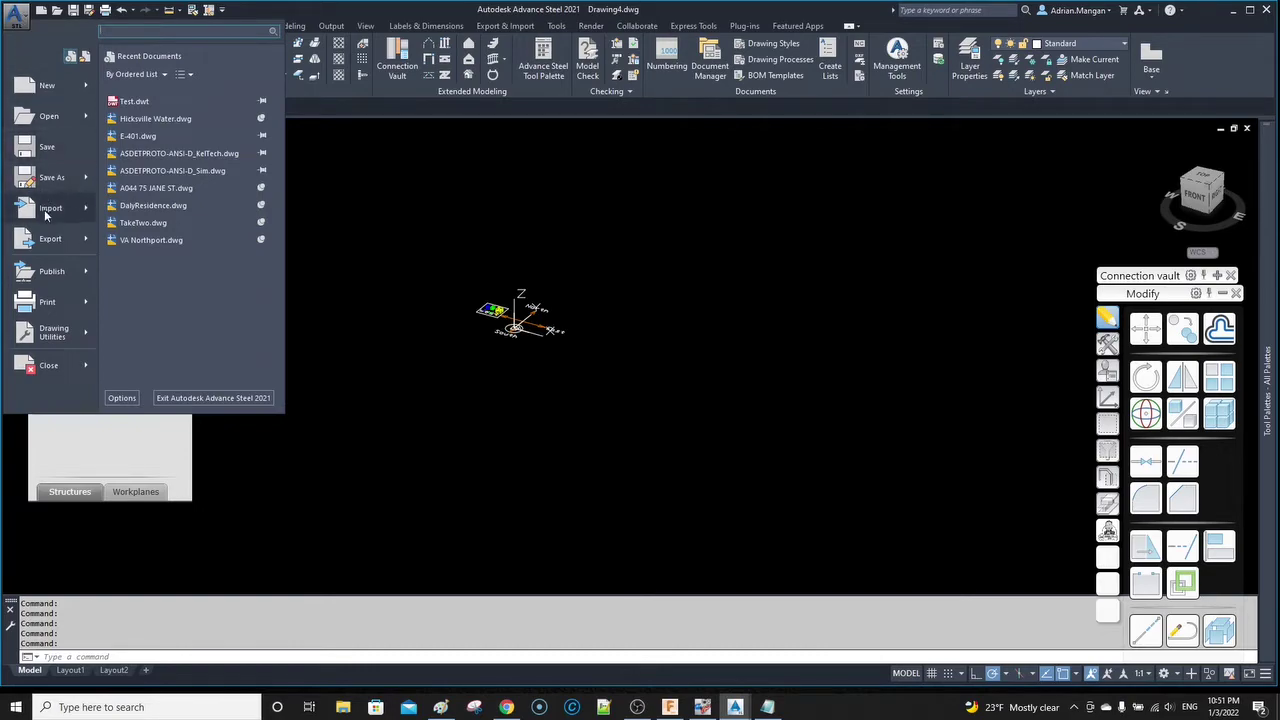
{"action": "mouse_move", "coordinate": [45, 243]}
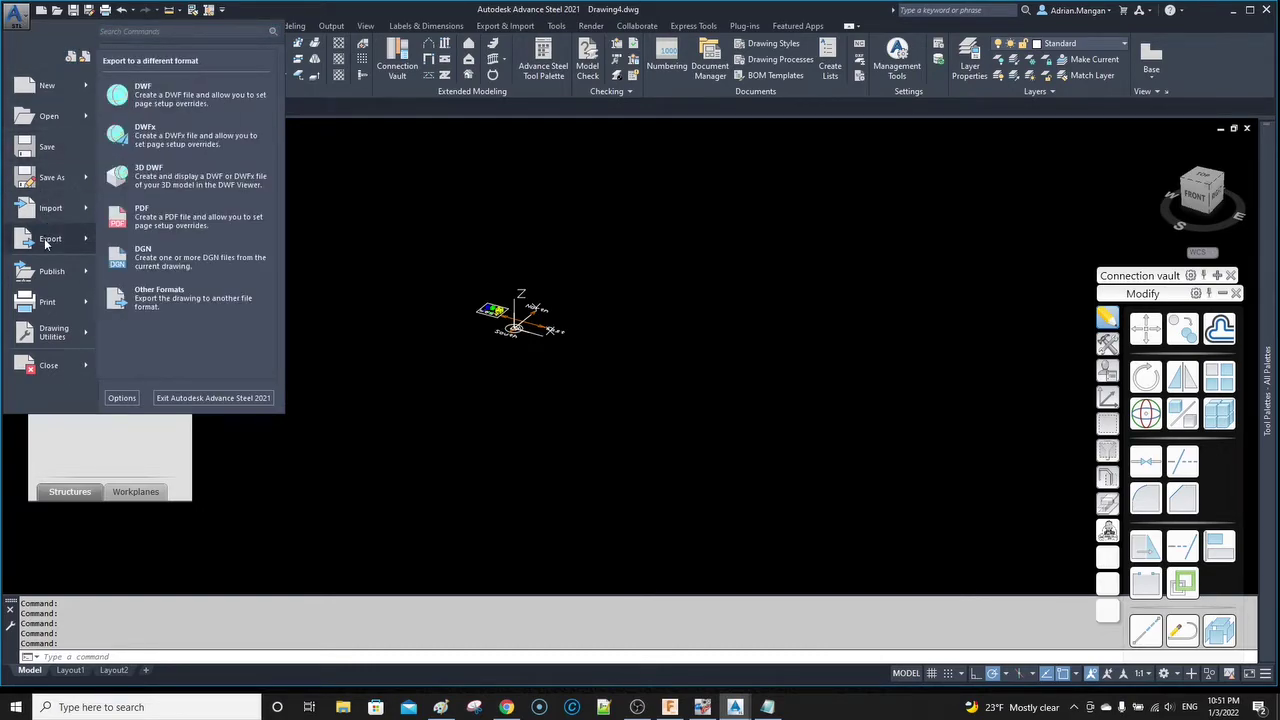
{"action": "mouse_move", "coordinate": [60, 180]}
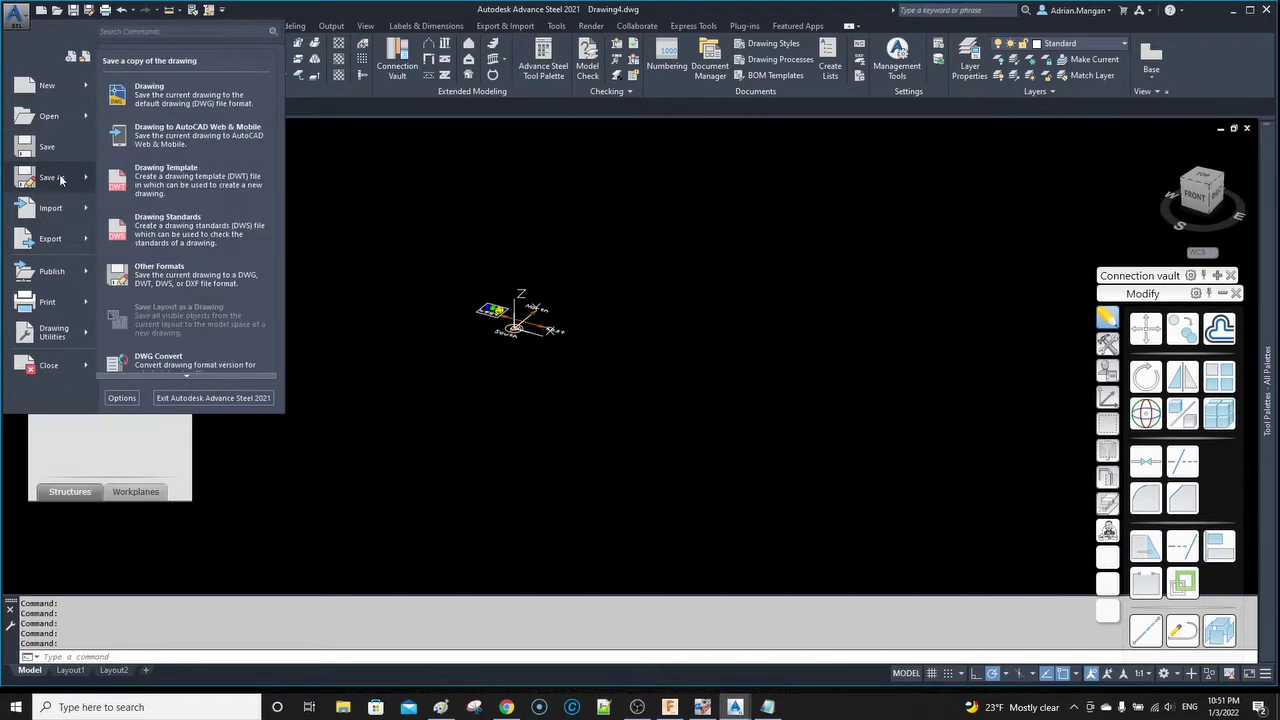
{"action": "left_click", "coordinate": [145, 182]}
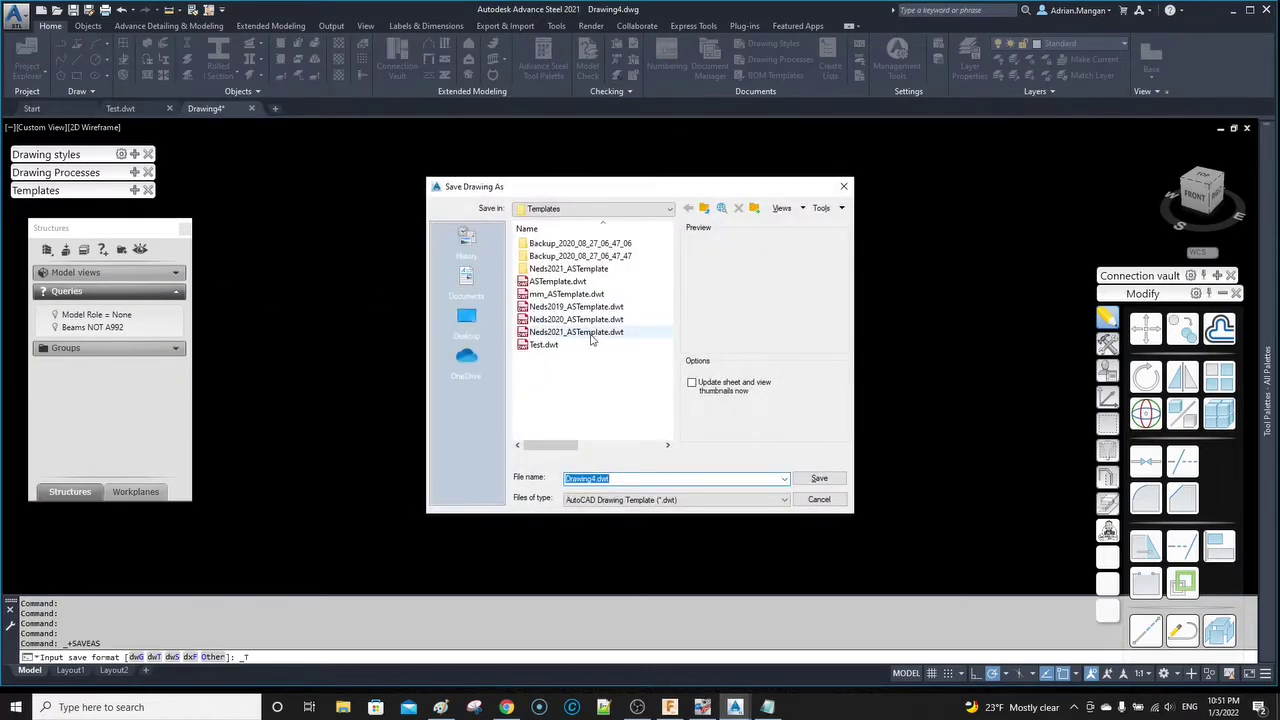
{"action": "left_click", "coordinate": [576, 331]}
{"action": "left_click", "coordinate": [816, 479]}
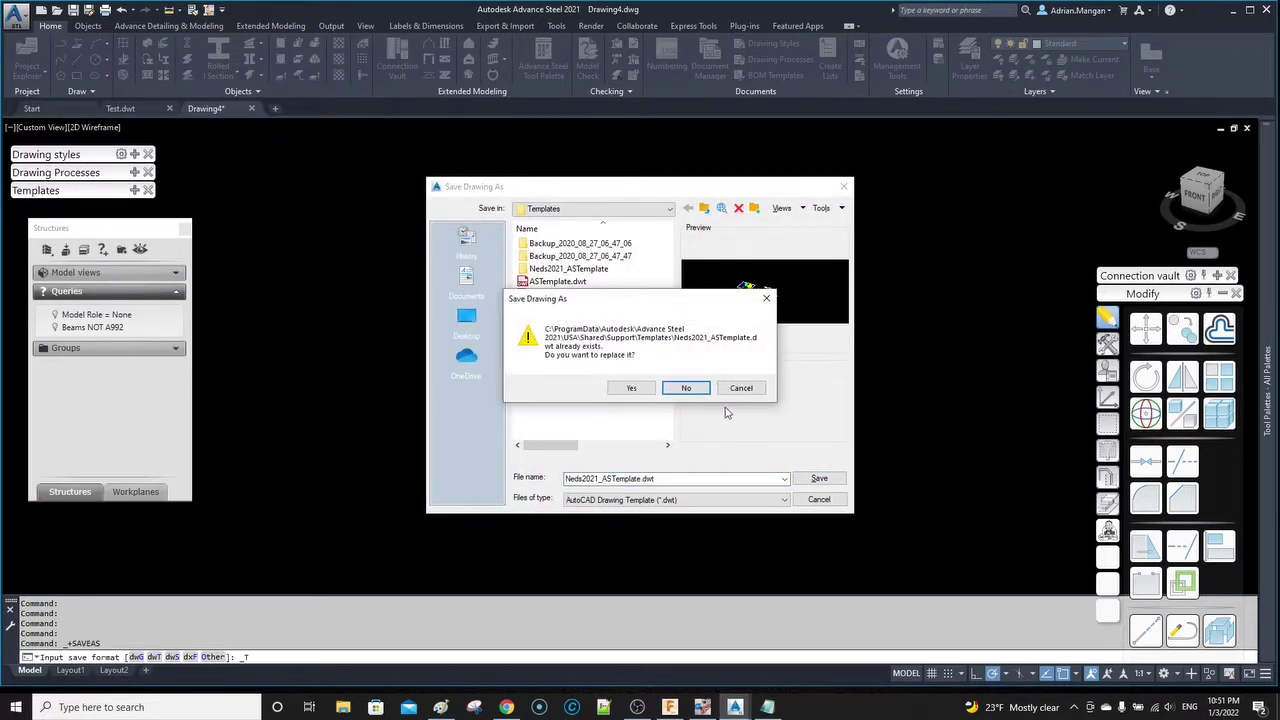
{"action": "left_click", "coordinate": [632, 388]}
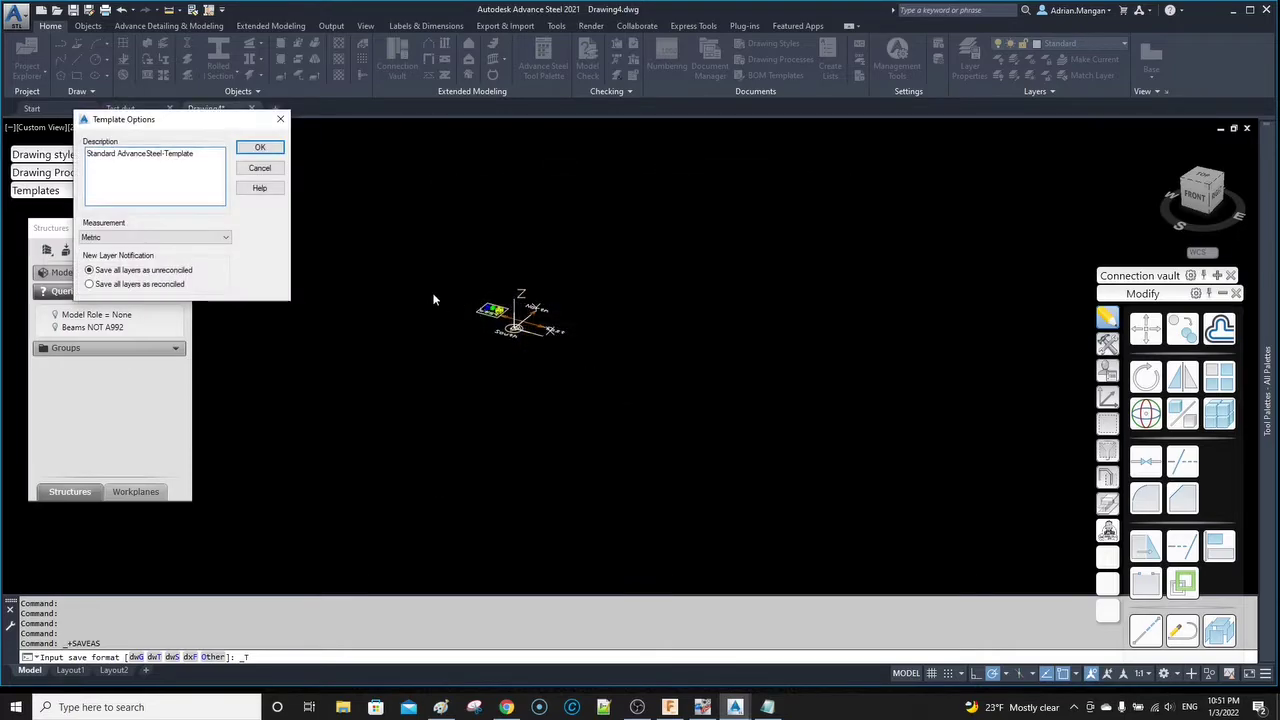
- Set template measurement to English, finish saving, and close the template without resaving
{"action": "left_click", "coordinate": [170, 238]}
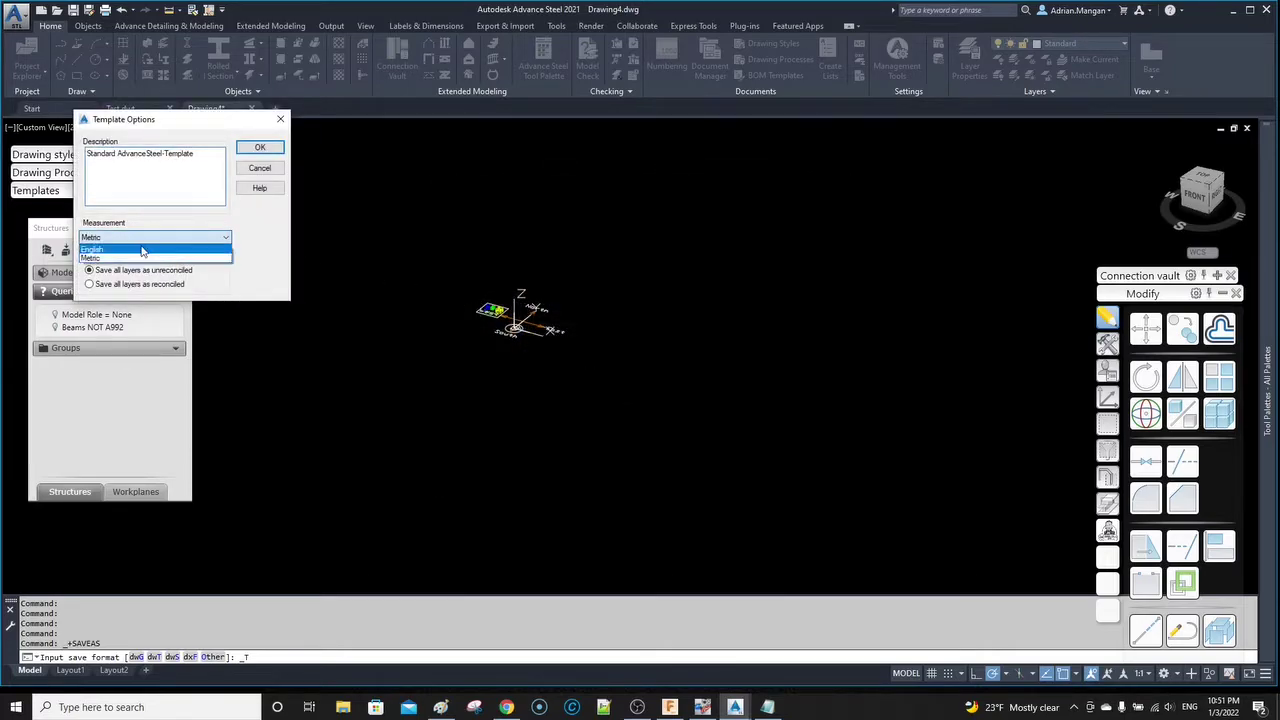
{"action": "left_click", "coordinate": [142, 251]}
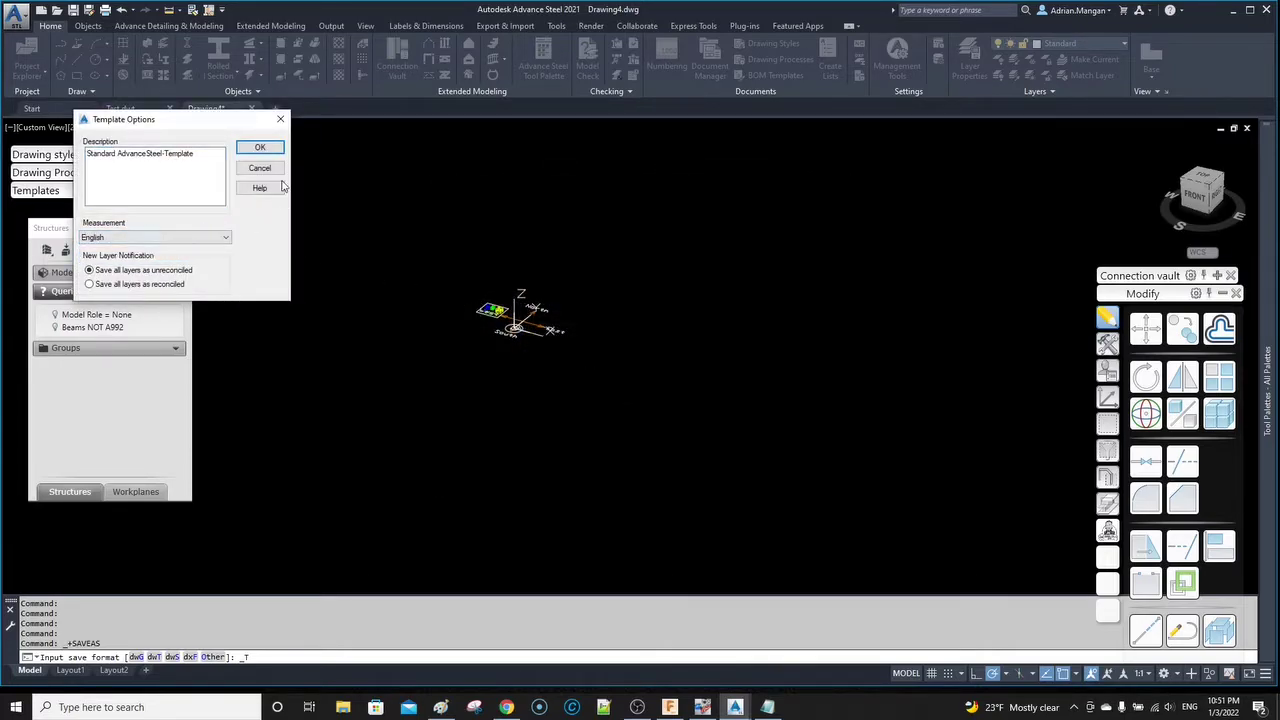
{"action": "left_click", "coordinate": [260, 148]}
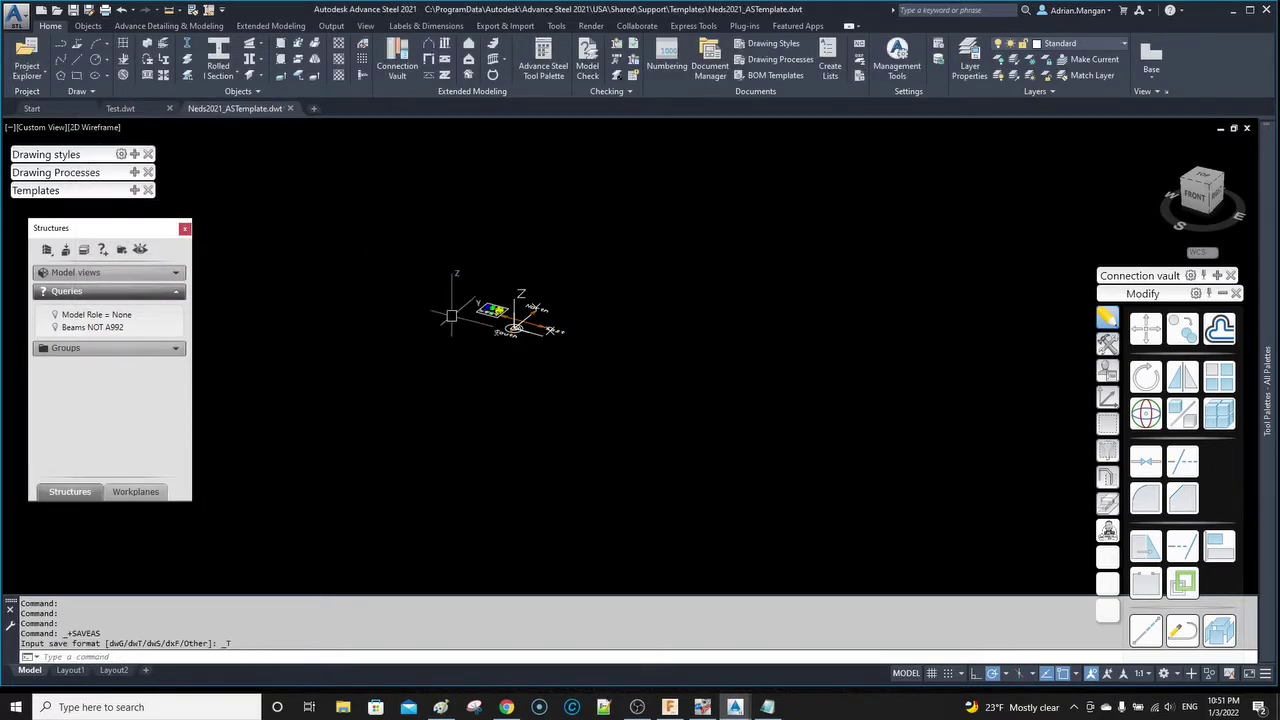
{"action": "left_click", "coordinate": [294, 109]}
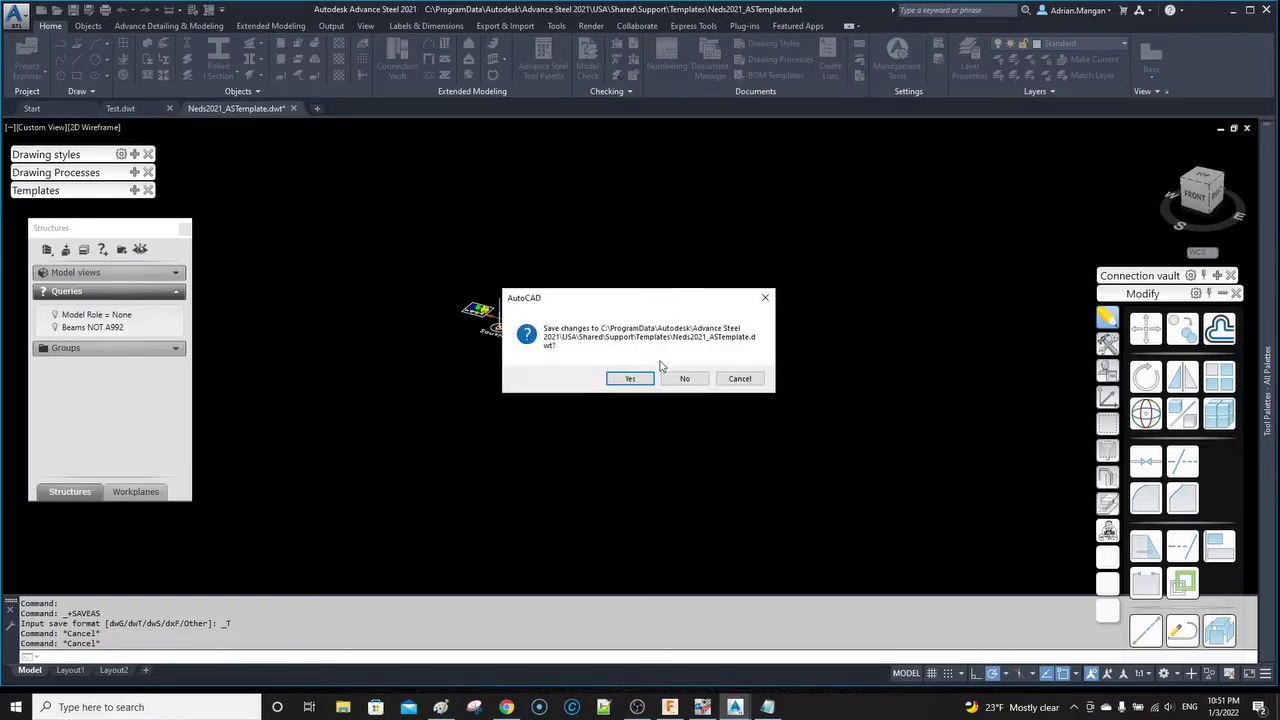
{"action": "left_click", "coordinate": [682, 379]}
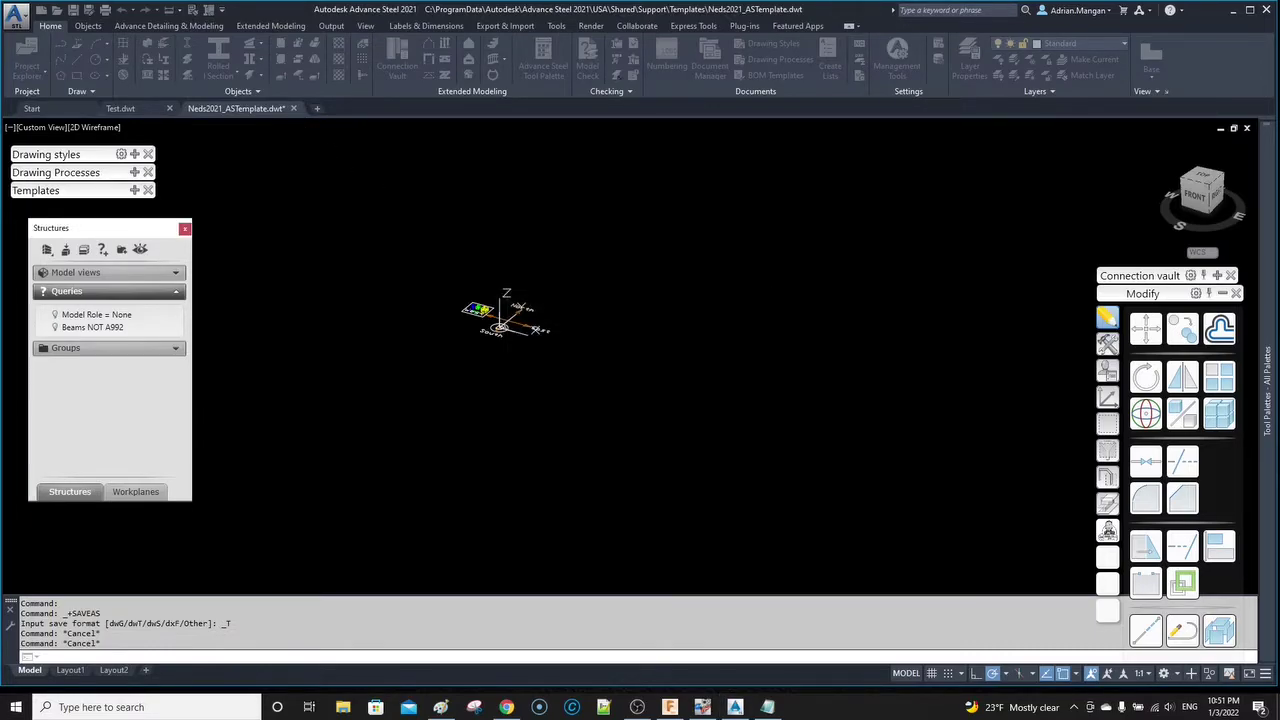
- Start a new drawing, Drawing5, from Neds2021_ASTemplate.dwt on the Start page
{"action": "left_click", "coordinate": [32, 108]}
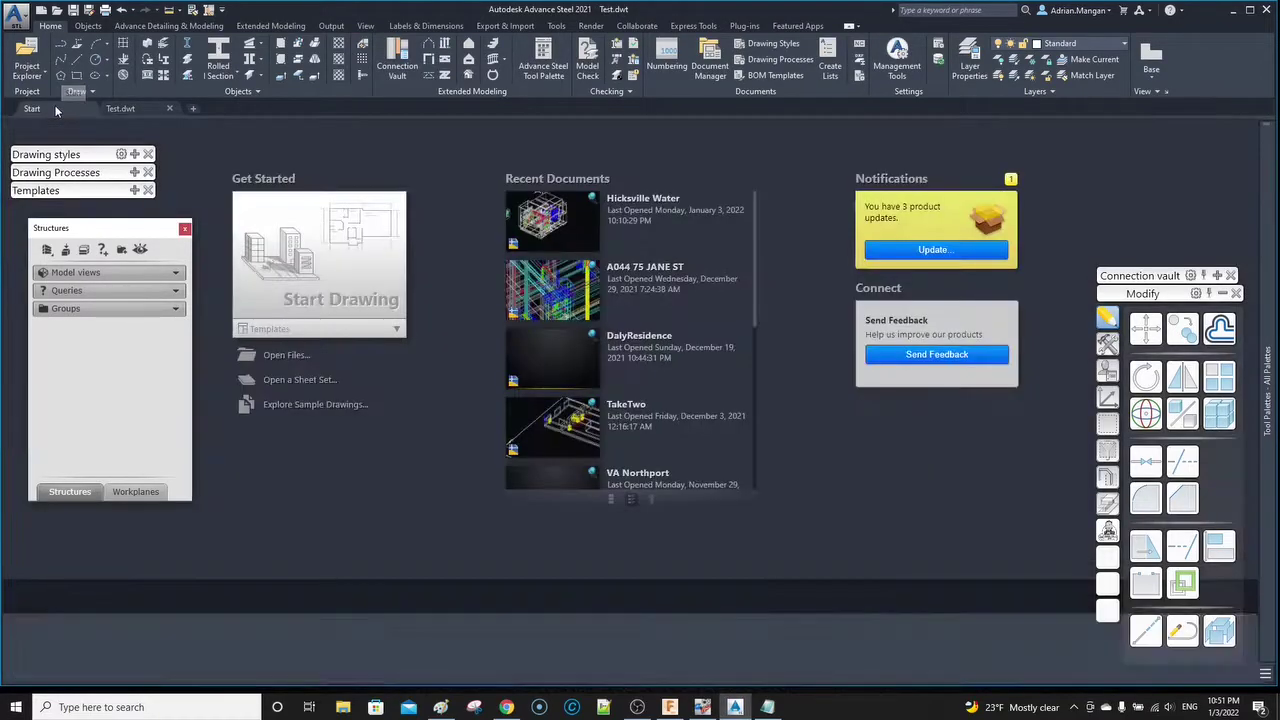
{"action": "left_click", "coordinate": [404, 337]}
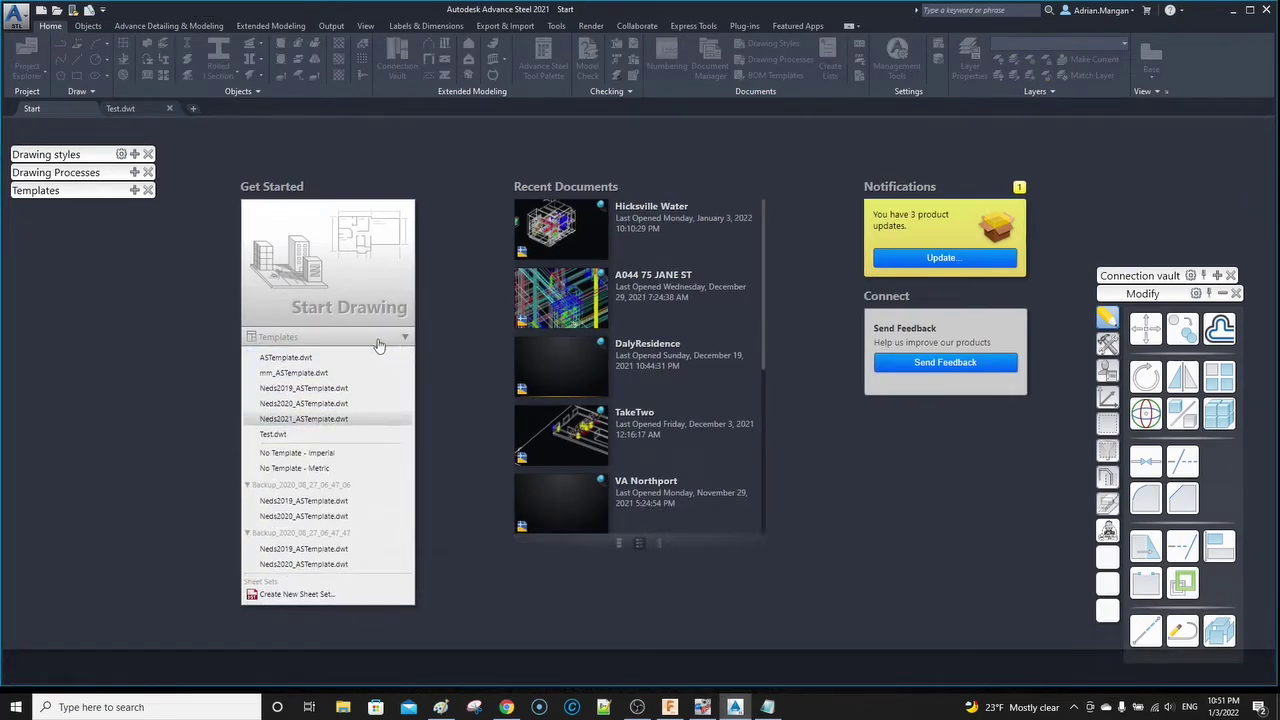
{"action": "left_click", "coordinate": [194, 108]}
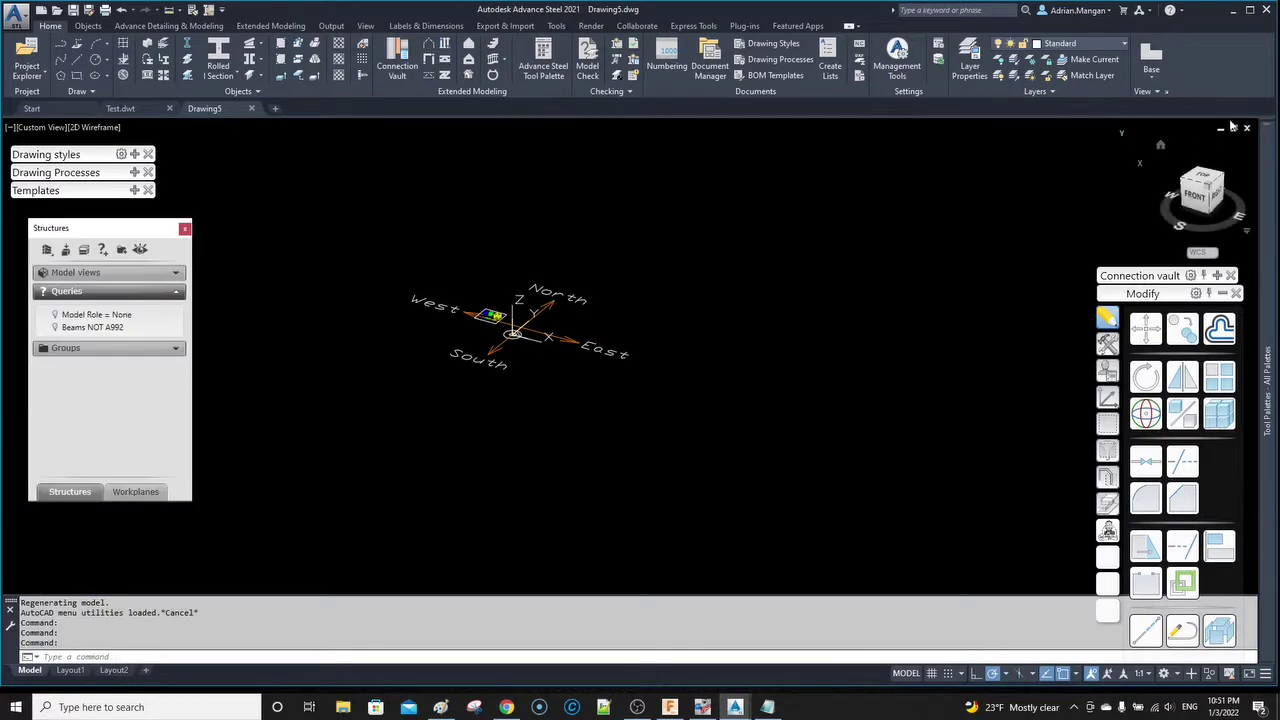
- Check the layer list for the Grids and Grout layers, then pan and zoom to the compass
{"action": "left_click", "coordinate": [1112, 47]}
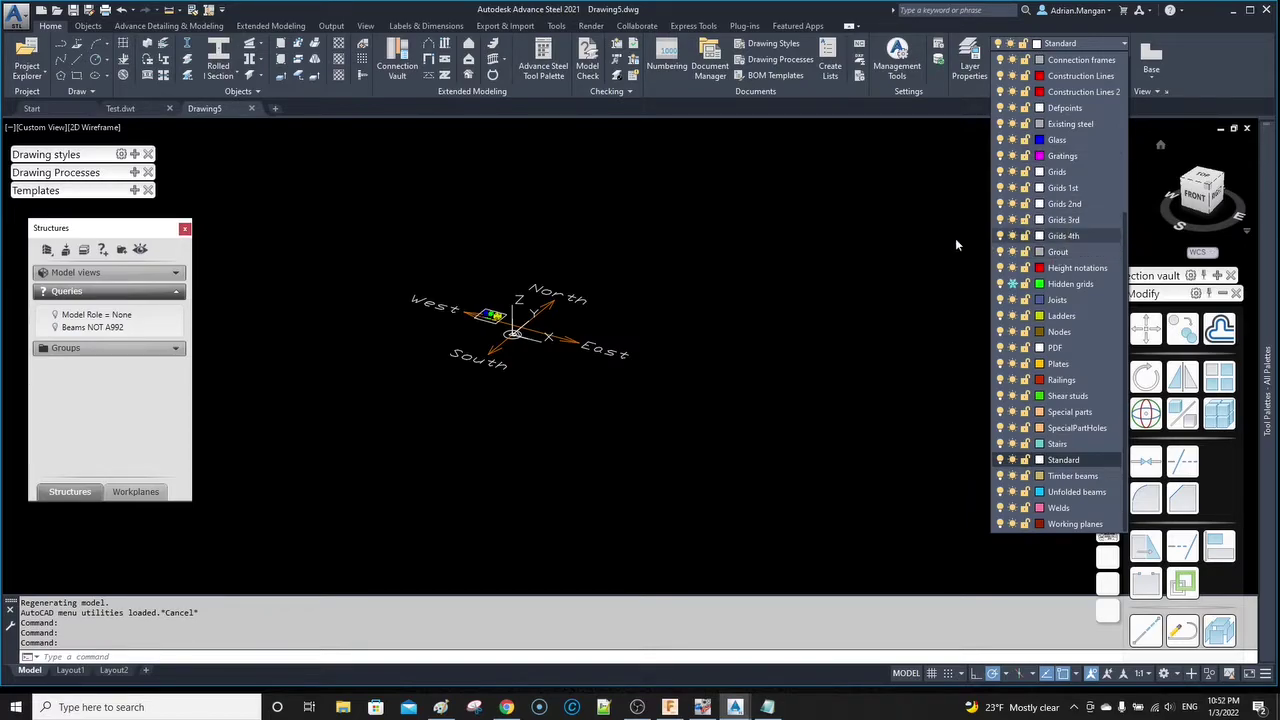
{"action": "left_click", "coordinate": [817, 280]}
{"action": "mouse_move", "coordinate": [723, 283]}
{"action": "middle_mouse_down"}
{"action": "mouse_move", "coordinate": [600, 300]}
{"action": "mouse_move", "coordinate": [790, 319]}
{"action": "middle_mouse_up"}
{"action": "scroll", "coordinate": [679, 327], "scroll_direction": "up", "scroll_amount": 5}
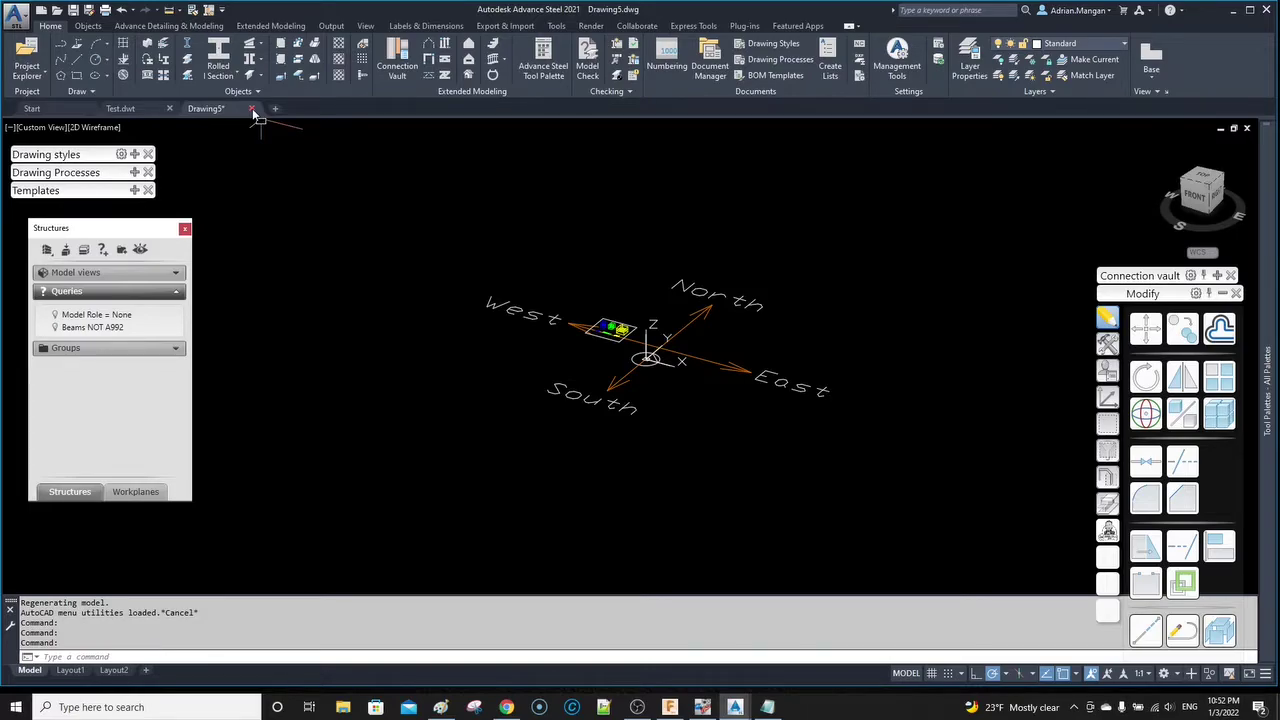
{"action": "mouse_move", "coordinate": [256, 112]}
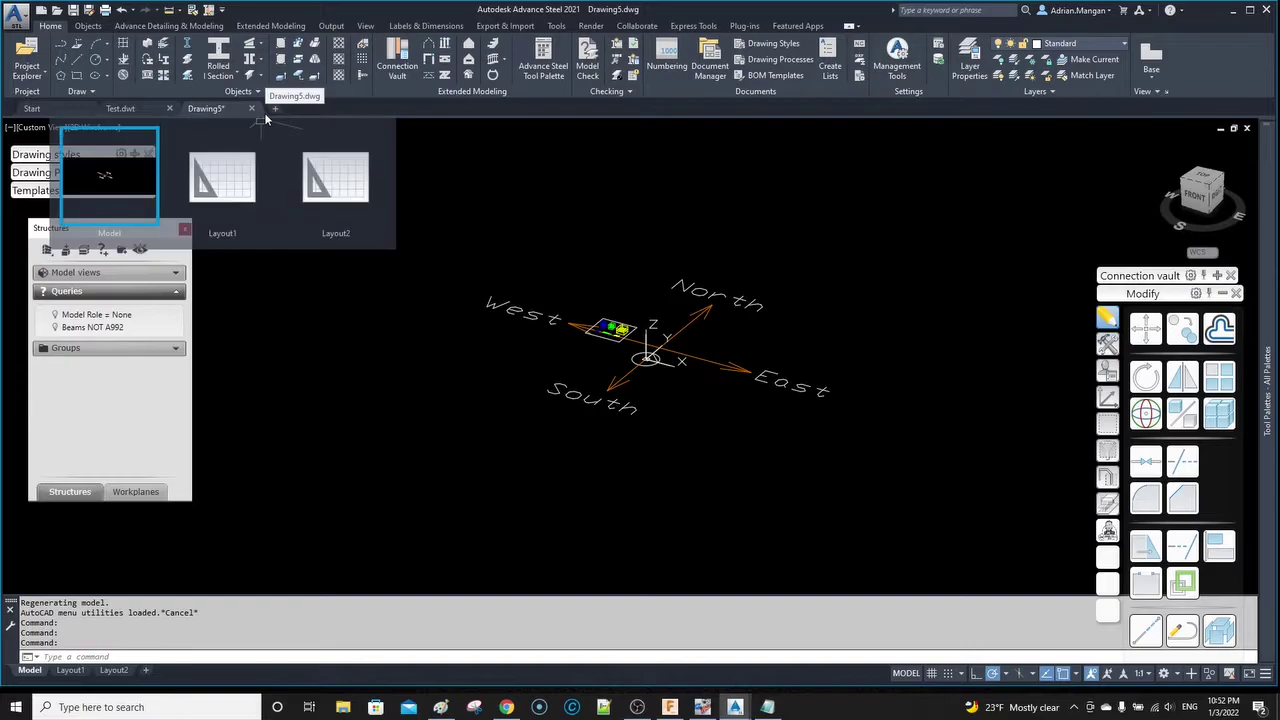